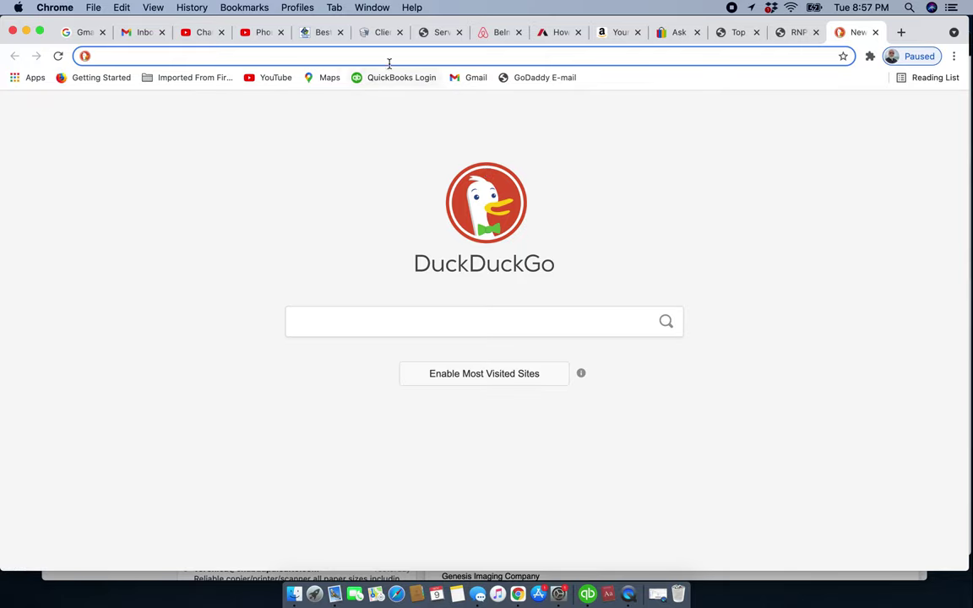
Enter the printer address 192.168.1.207 in Chrome and open its web page
type("182")
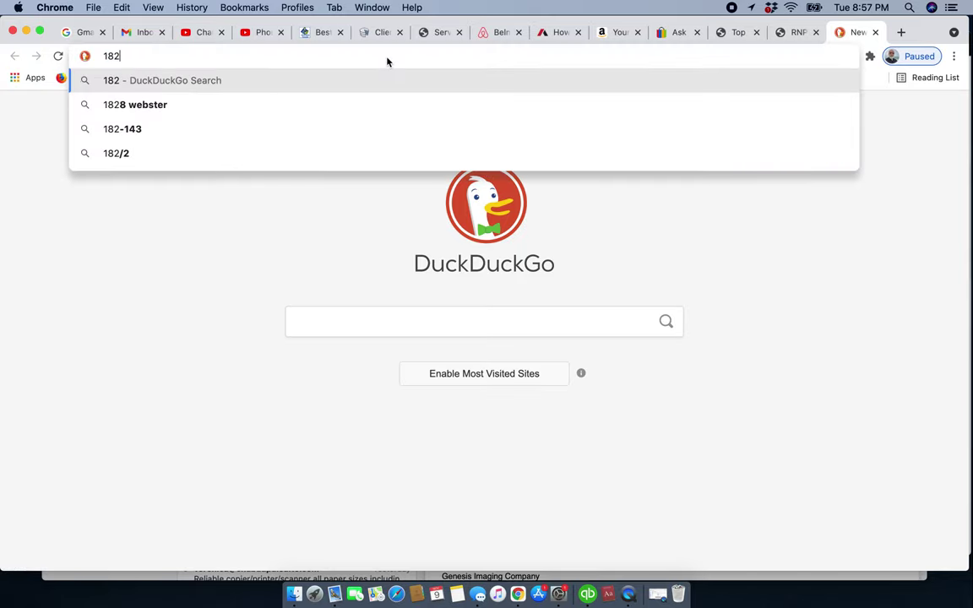
key("BackSpace")
type("92")
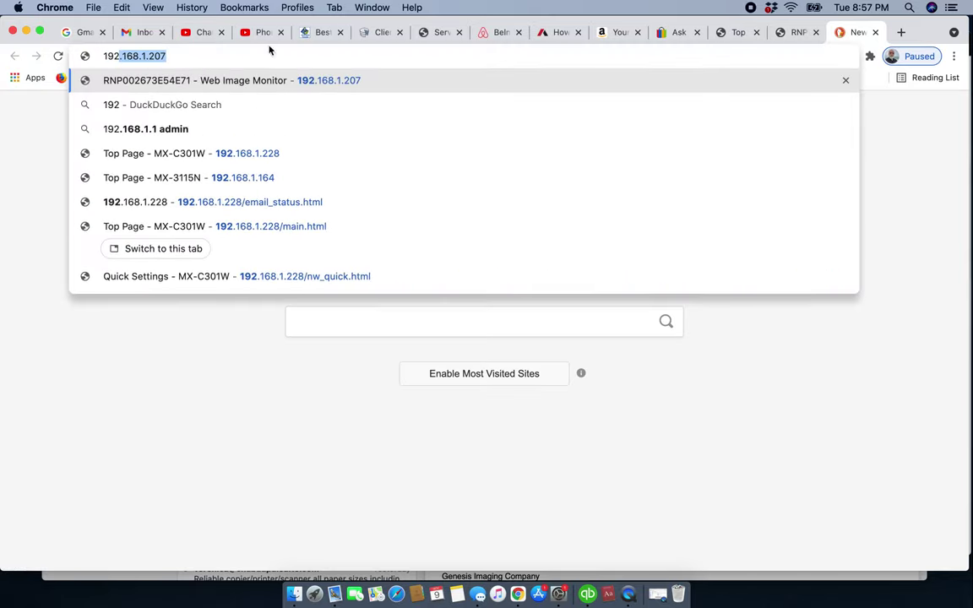
left_click(217, 59)
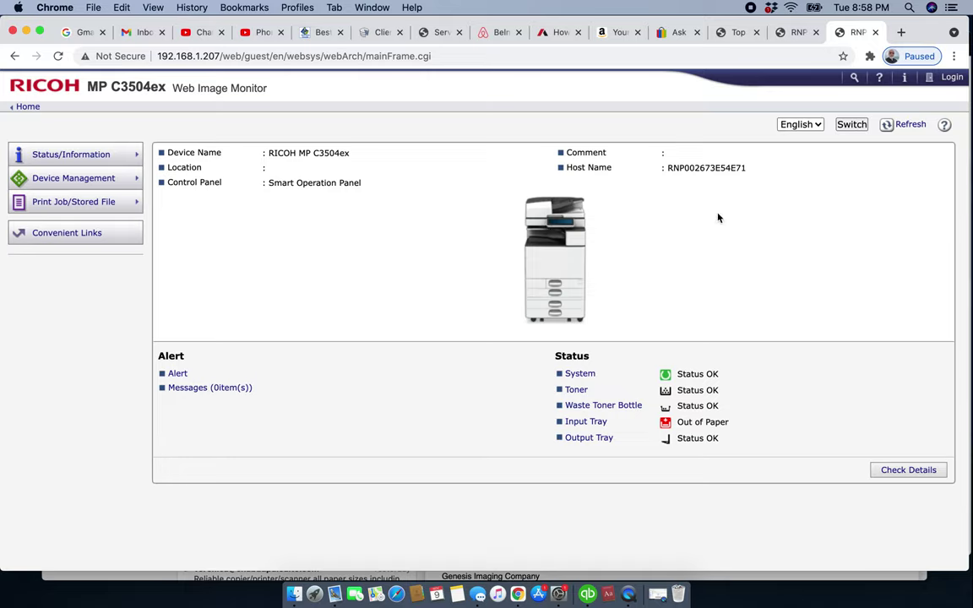
Log in to Web Image Monitor with the admin user name and password
left_click(950, 82)
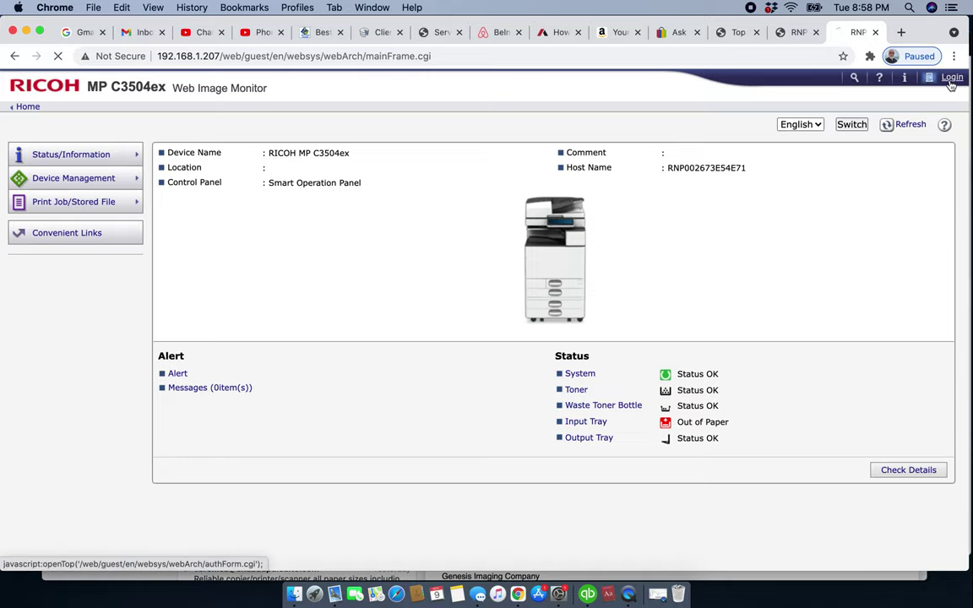
left_click(403, 158)
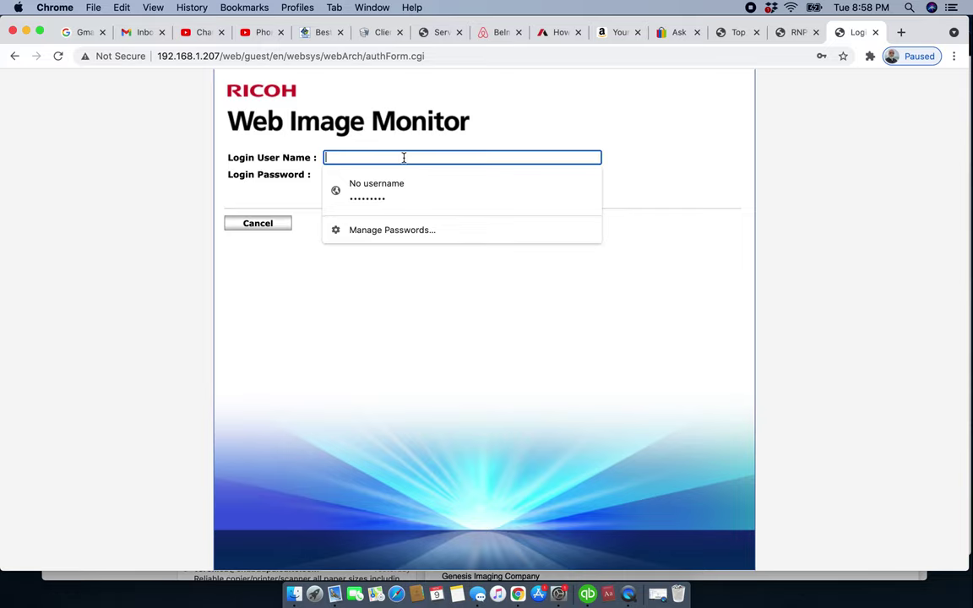
type("ad")
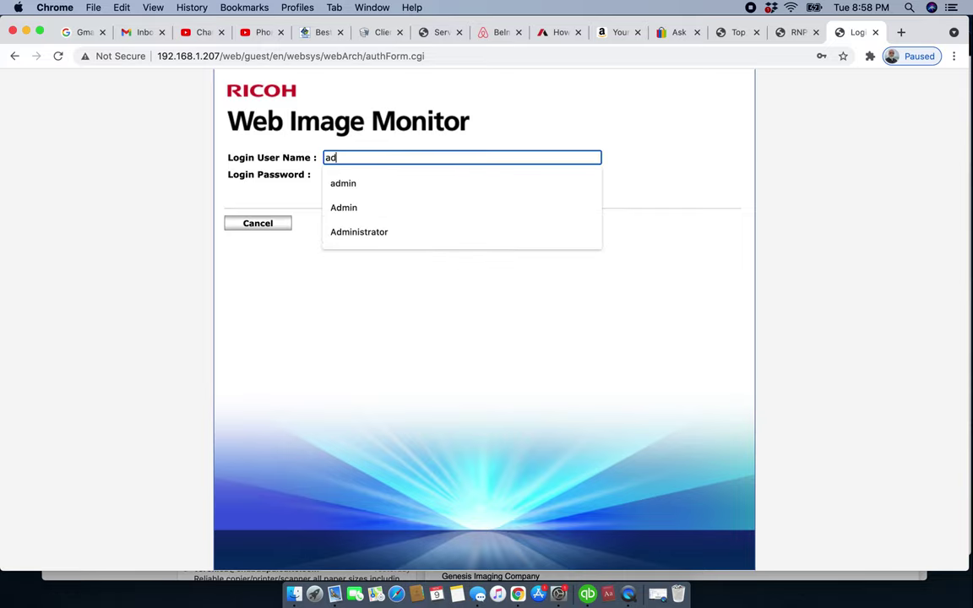
type("min")
left_click(662, 168)
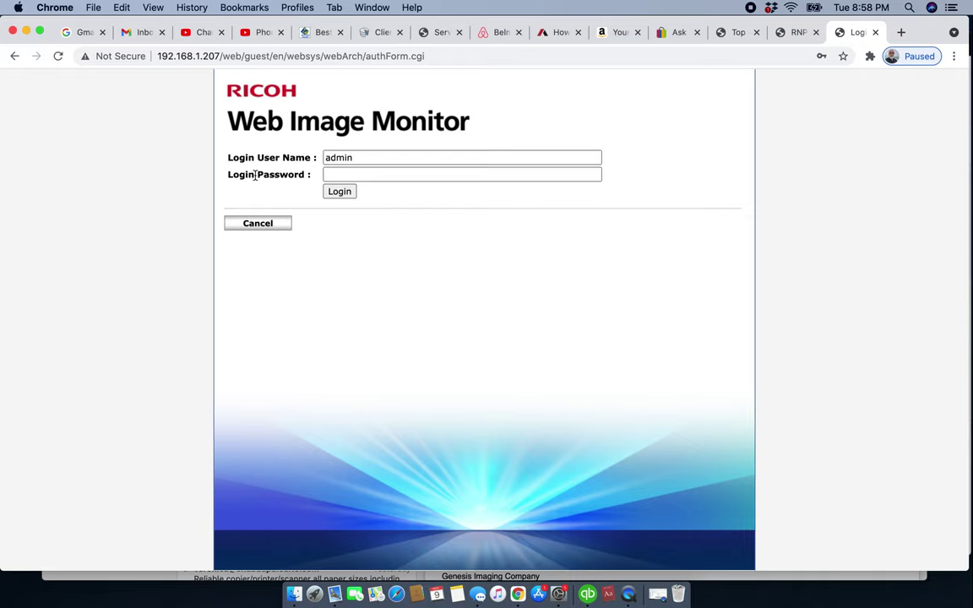
left_click(351, 197)
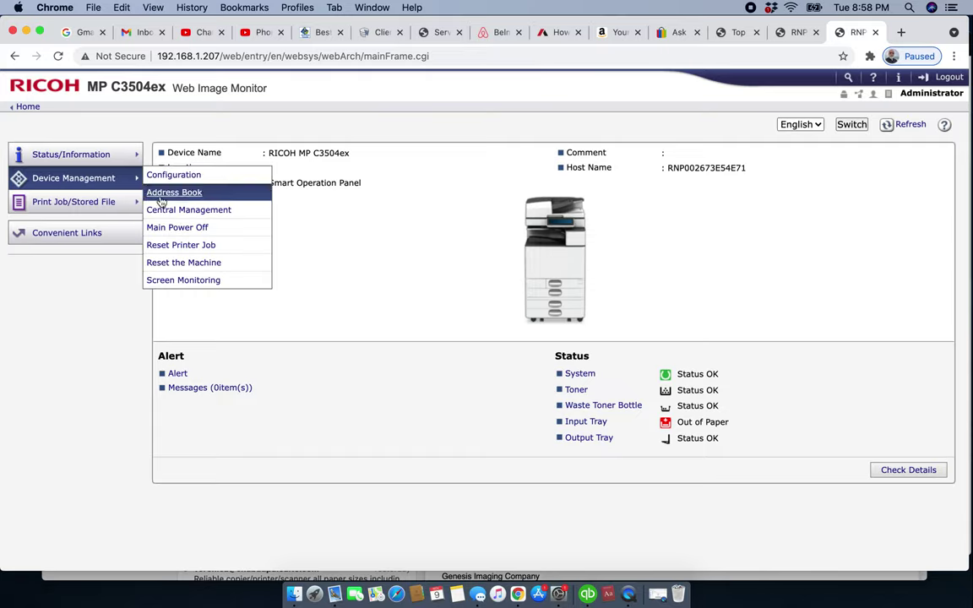
mouse_move(73, 178)
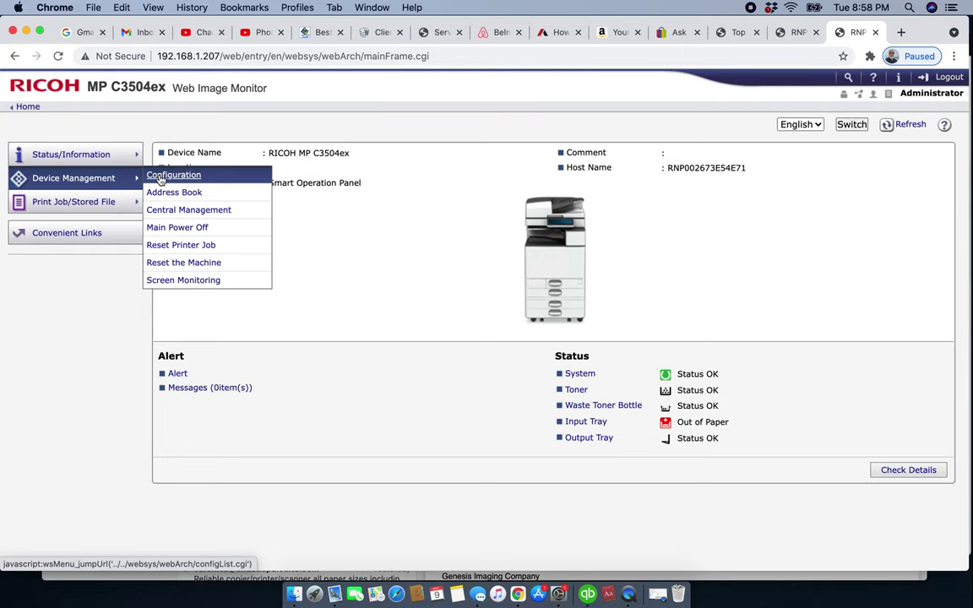
Open the Configuration page from the Device Management menu
left_click(160, 177)
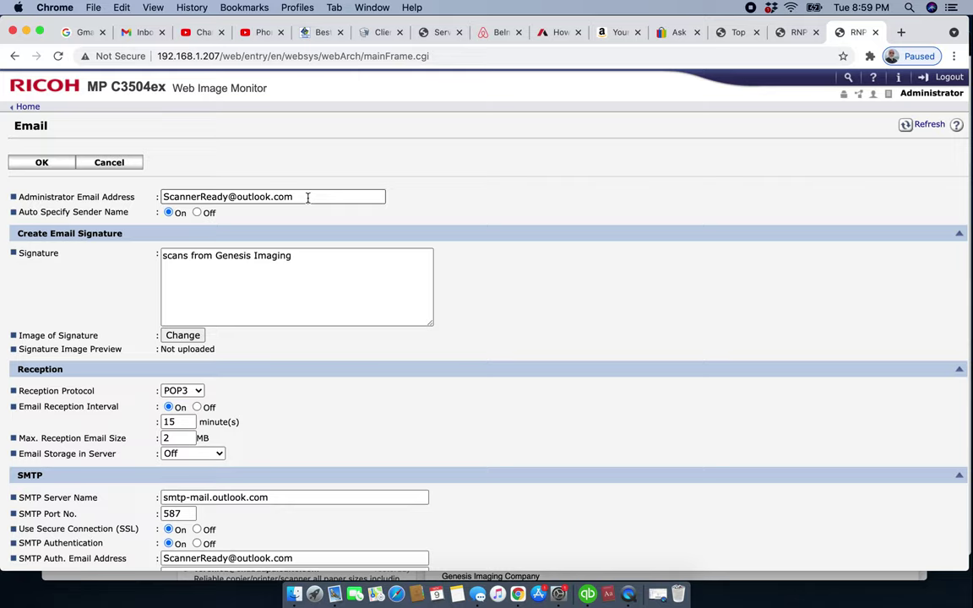
Select and review the administrator email address and the scan signature text
left_click_drag(228, 197, 162, 196)
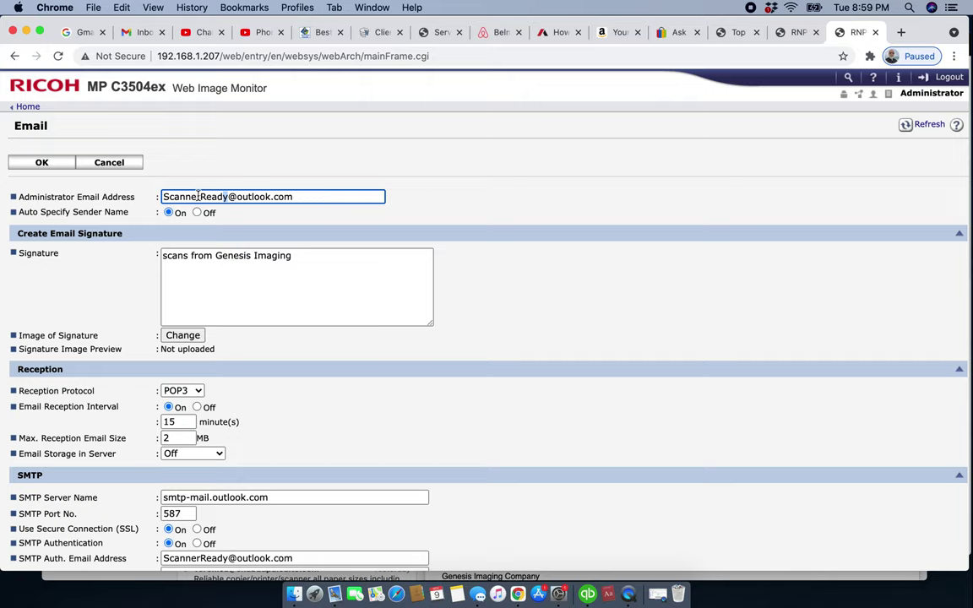
left_click(307, 196)
left_click_drag(287, 196, 142, 198)
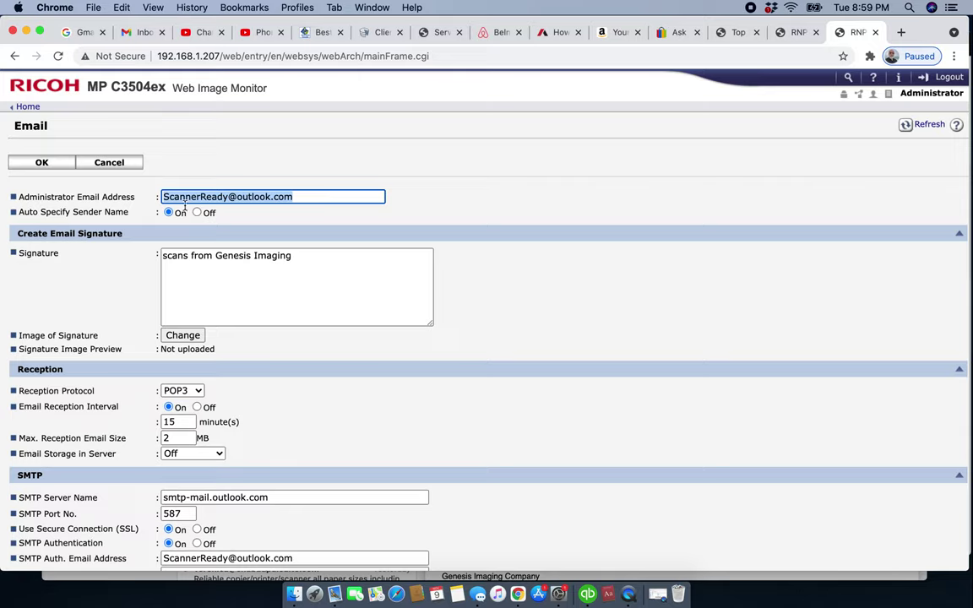
left_click(399, 222)
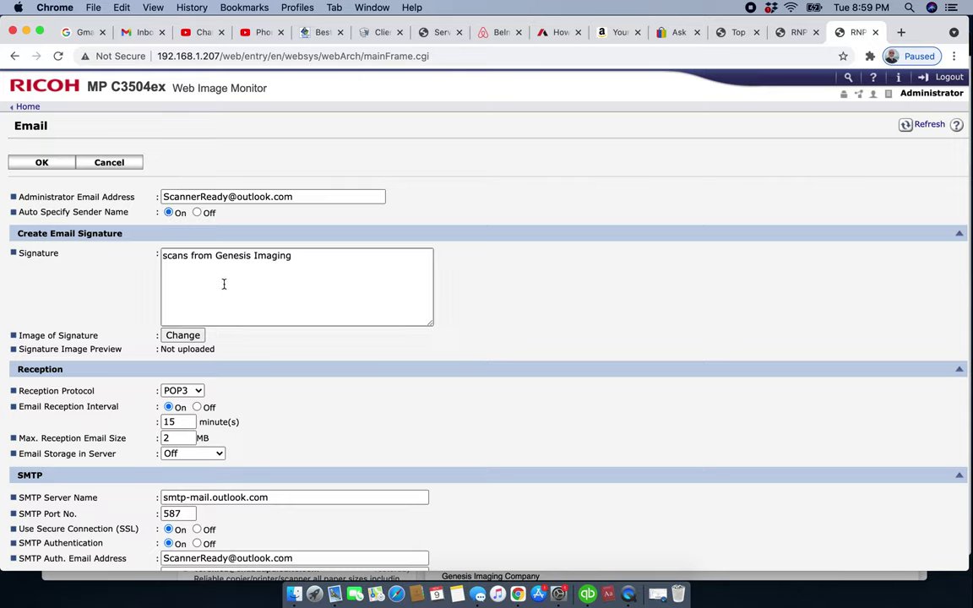
left_click(295, 260)
left_click_drag(295, 259, 160, 258)
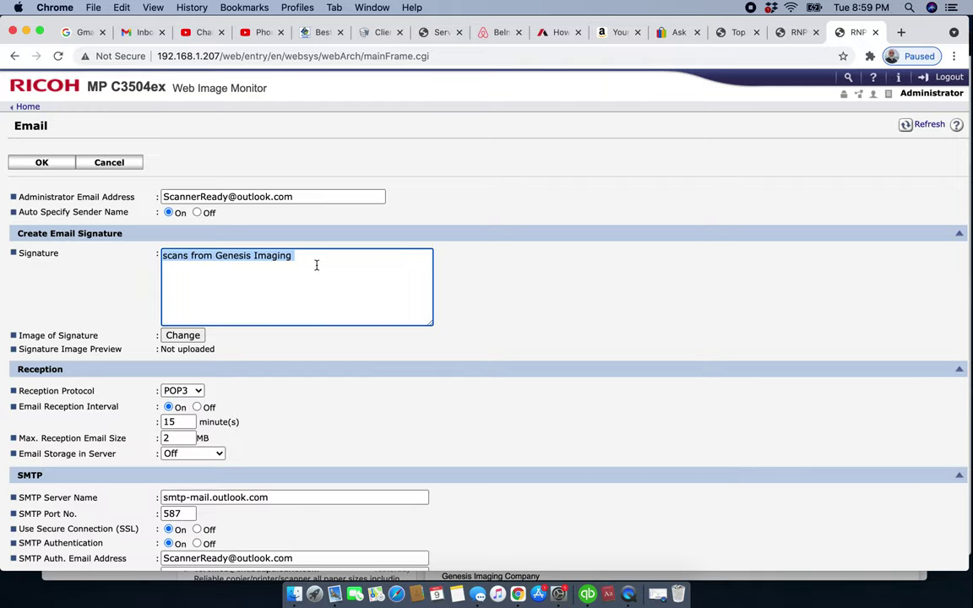
scroll(256, 392, "down", 1)
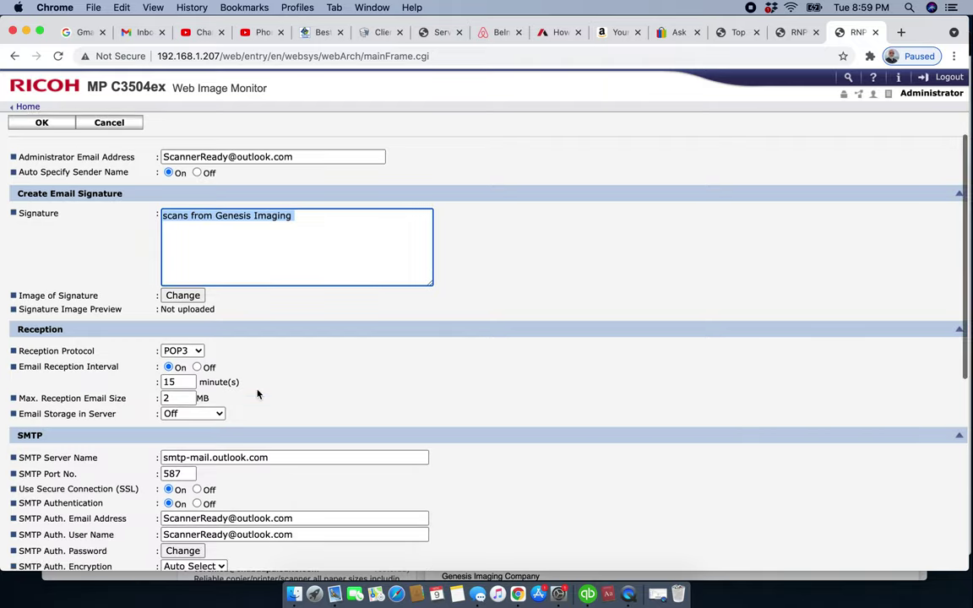
scroll(258, 393, "down", 3)
scroll(258, 394, "down", 1)
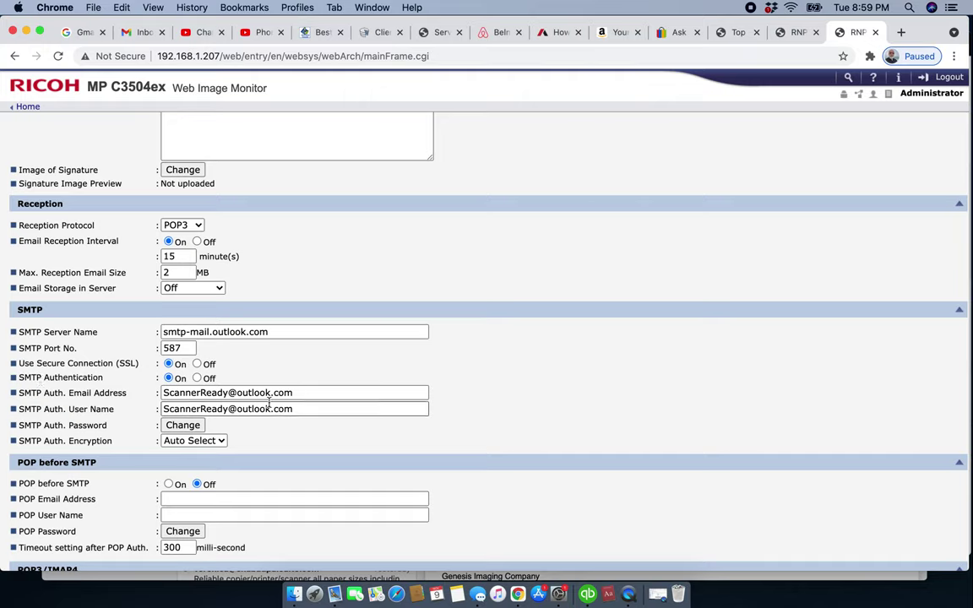
left_click_drag(299, 395, 142, 397)
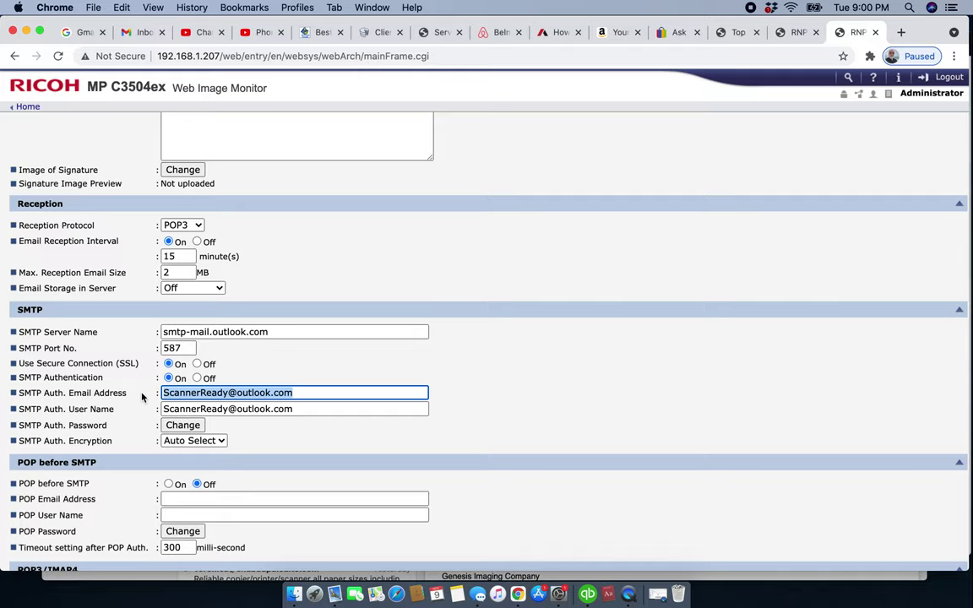
left_click(297, 410)
left_click_drag(283, 412, 140, 413)
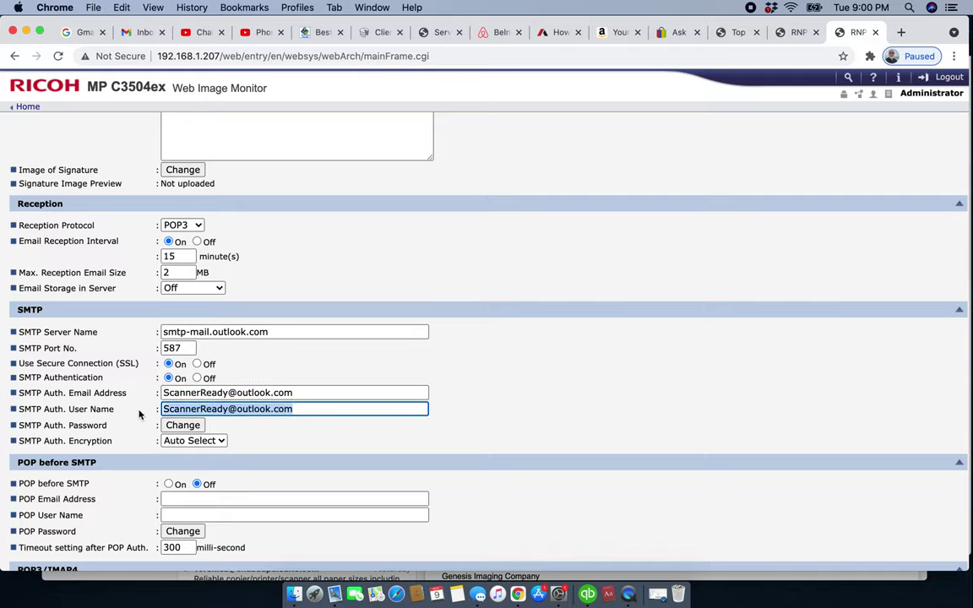
left_click(287, 437)
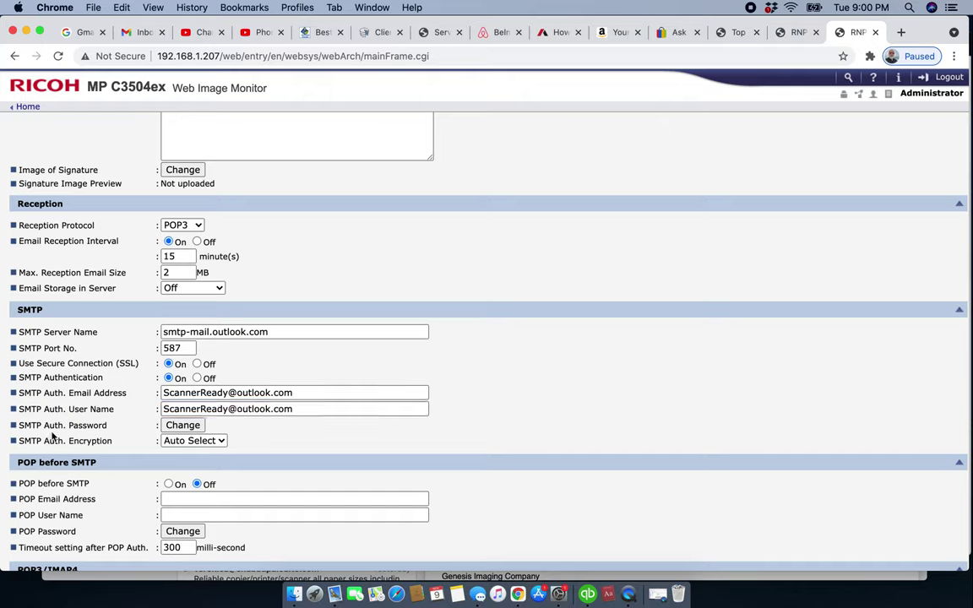
Change the SMTP authentication password, entering the new password twice to confirm
left_click(186, 428)
left_click(172, 180)
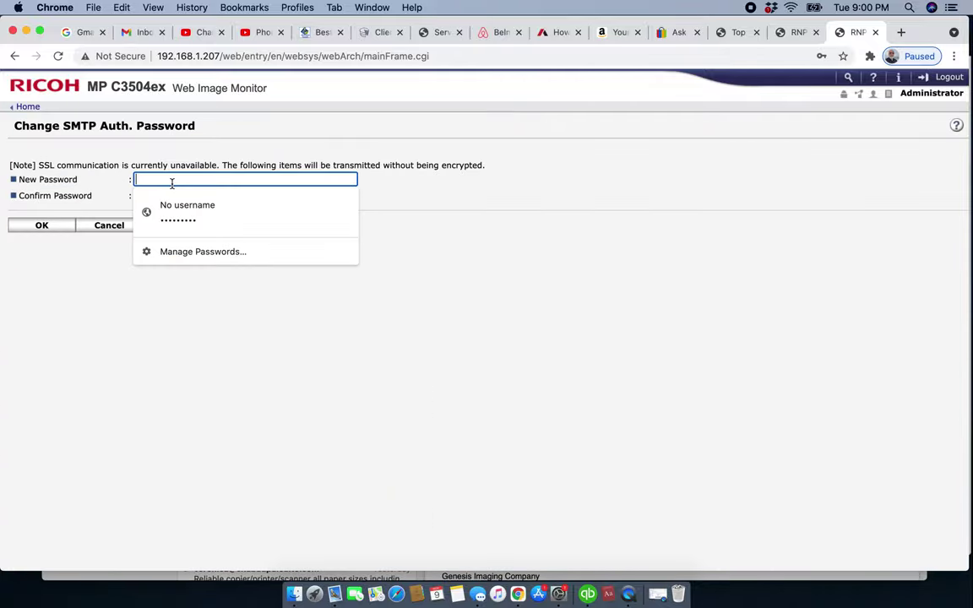
type("••••••")
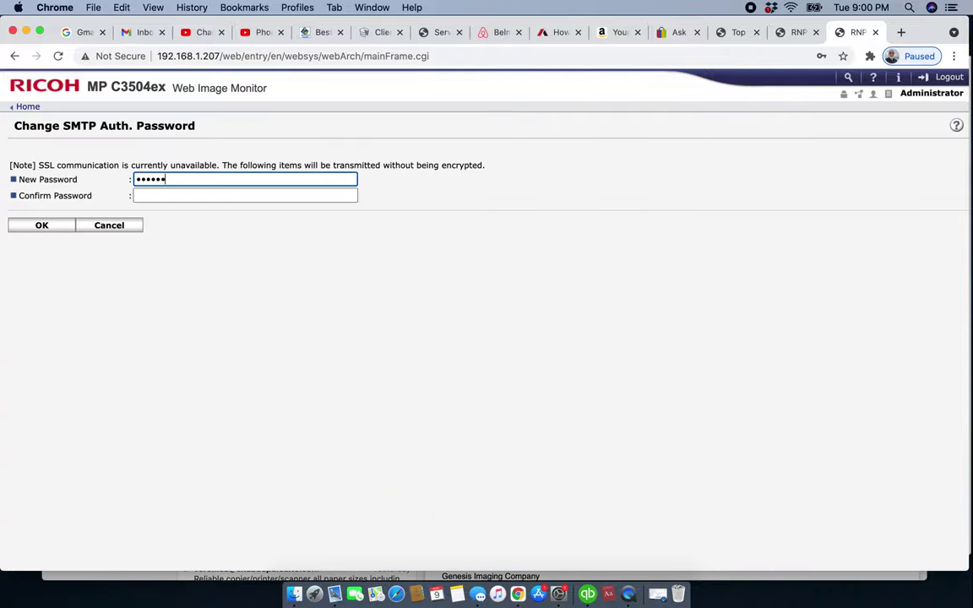
type("••")
type("•")
key("Tab")
type("••••")
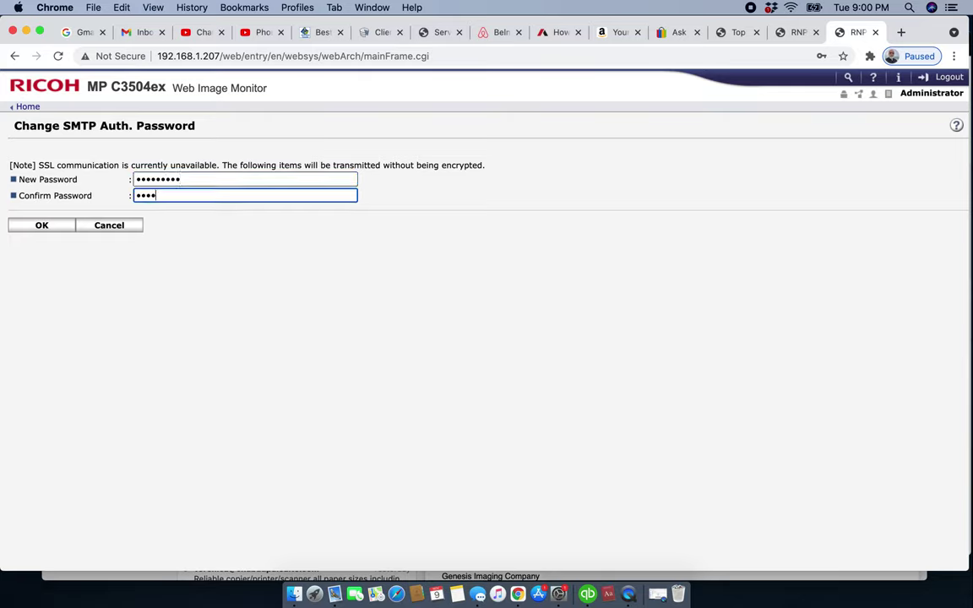
type("•••••")
left_click(48, 227)
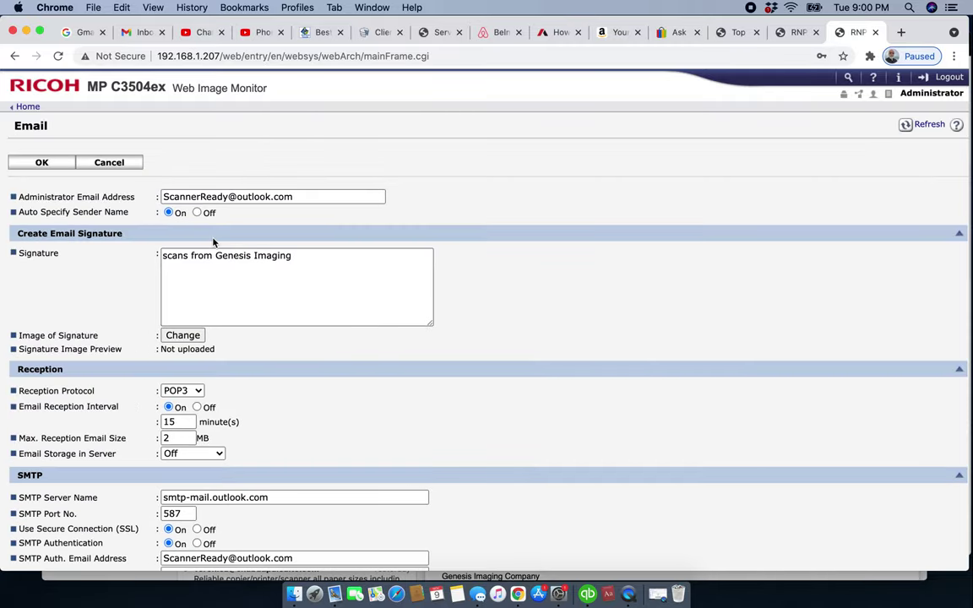
Scroll down the Email settings page and back up to the top
scroll(245, 398, "down", 8)
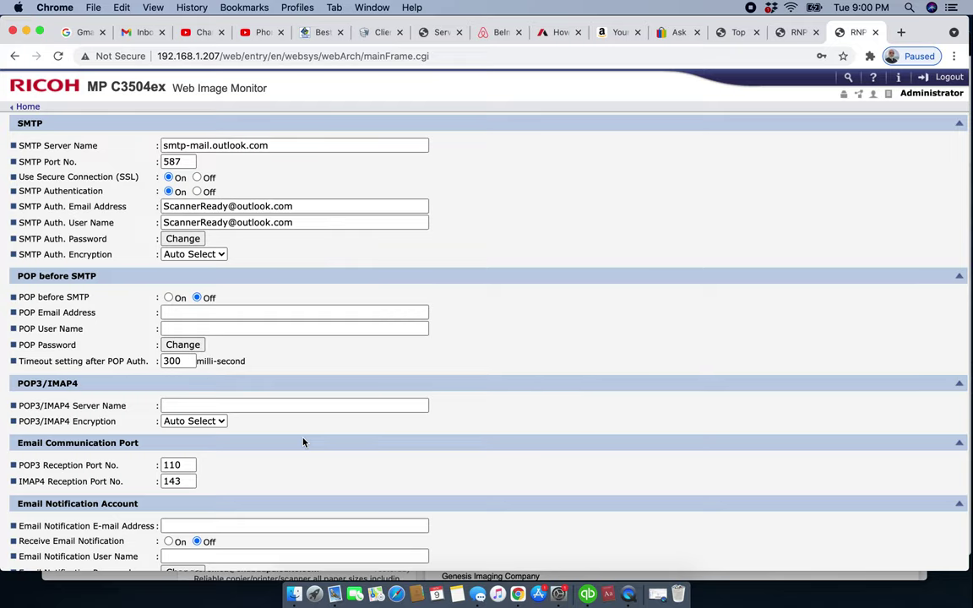
scroll(304, 442, "down", 1)
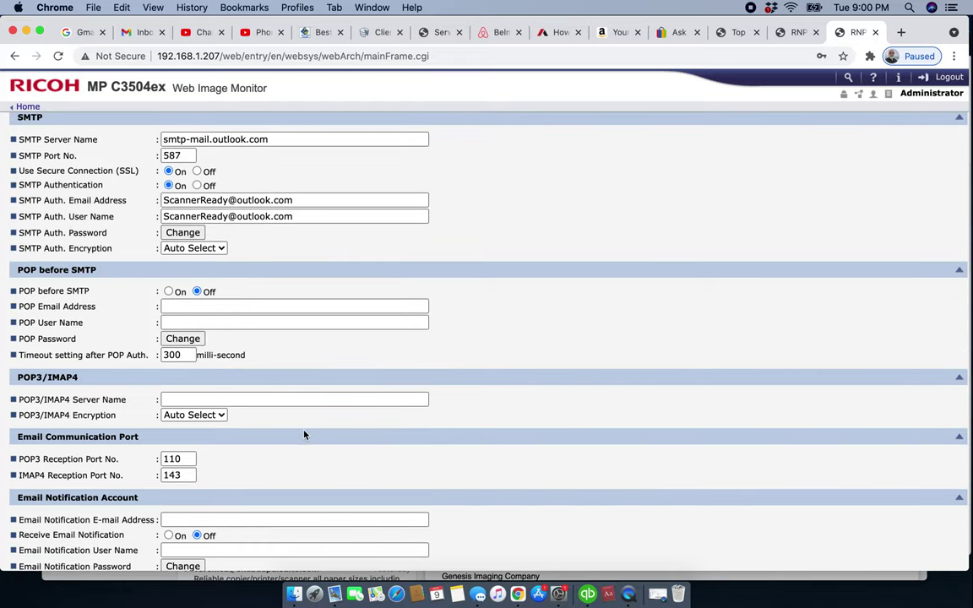
scroll(305, 435, "down", 1)
scroll(305, 435, "up", 10)
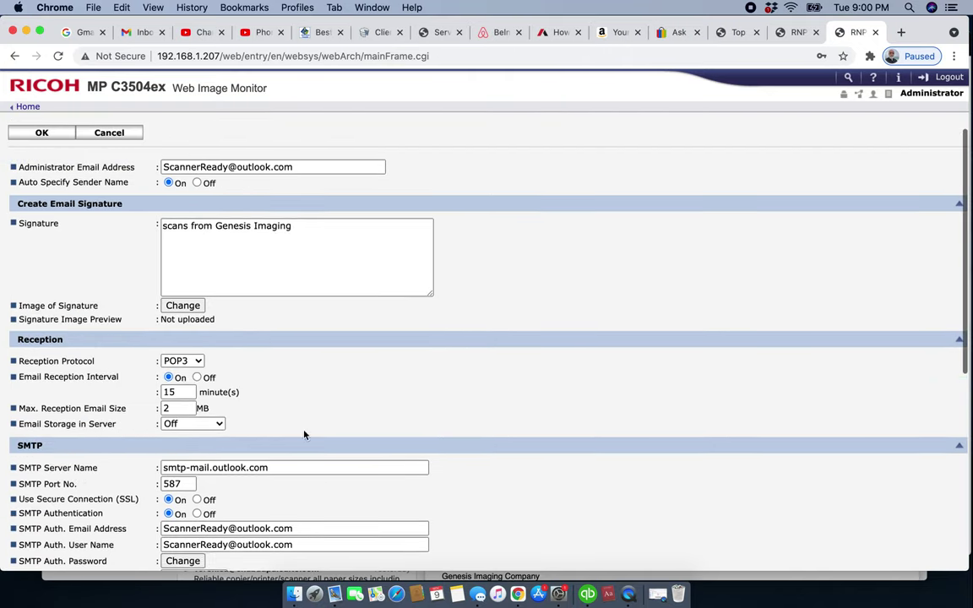
scroll(305, 435, "up", 1)
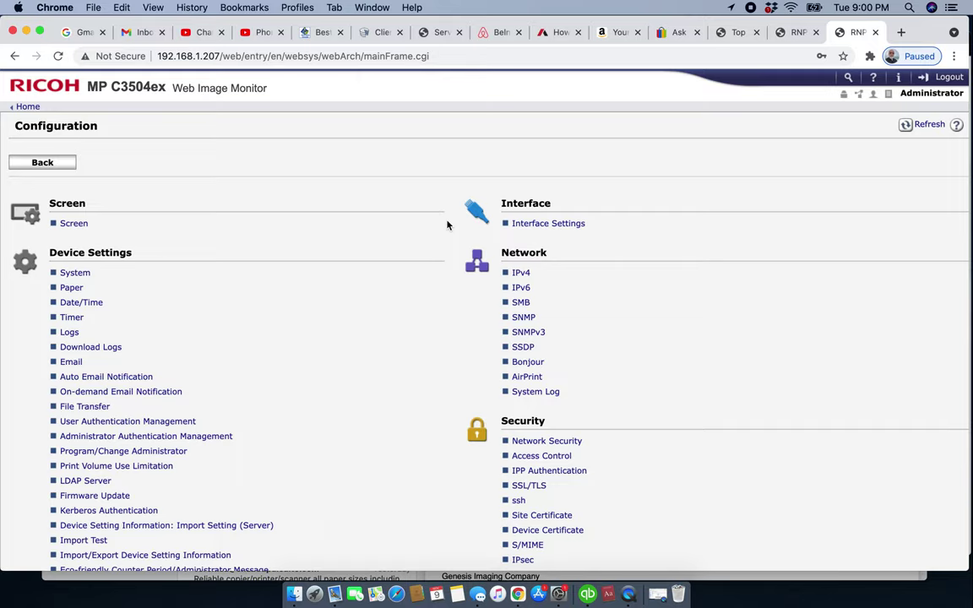
In the IPv4 settings, replace the host name with GenesisScanner and select the domain name
left_click(521, 274)
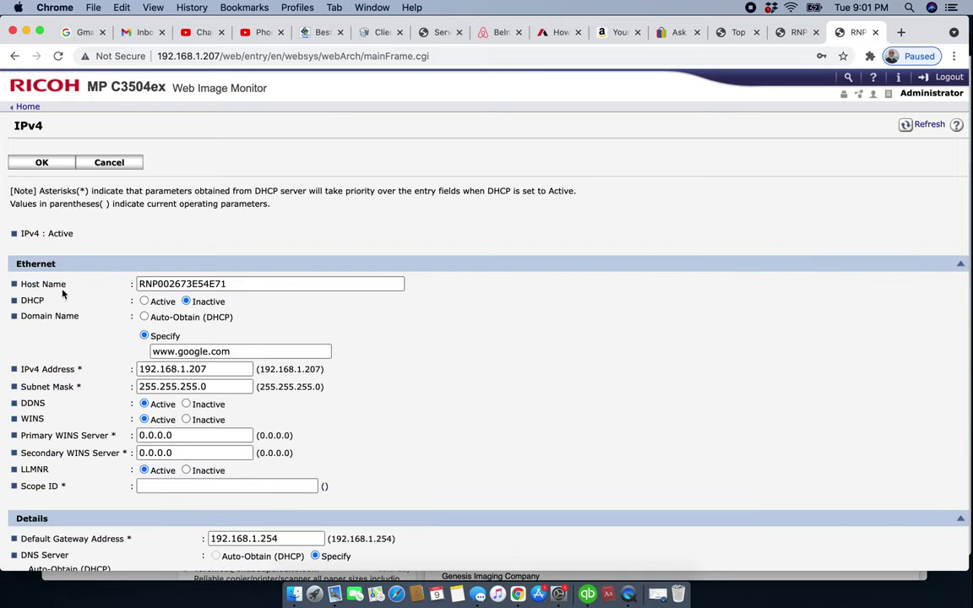
left_click_drag(233, 284, 127, 287)
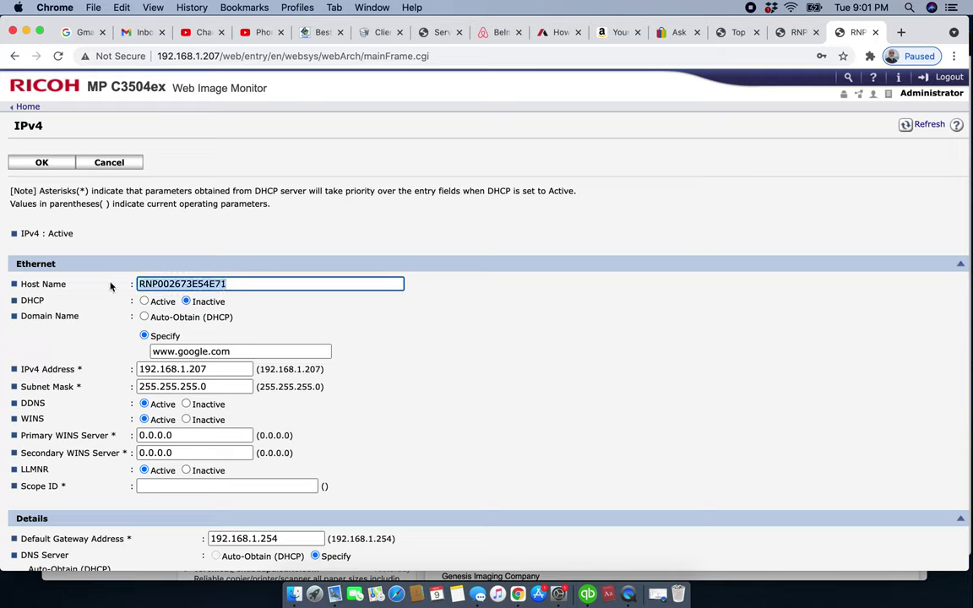
type("Gene")
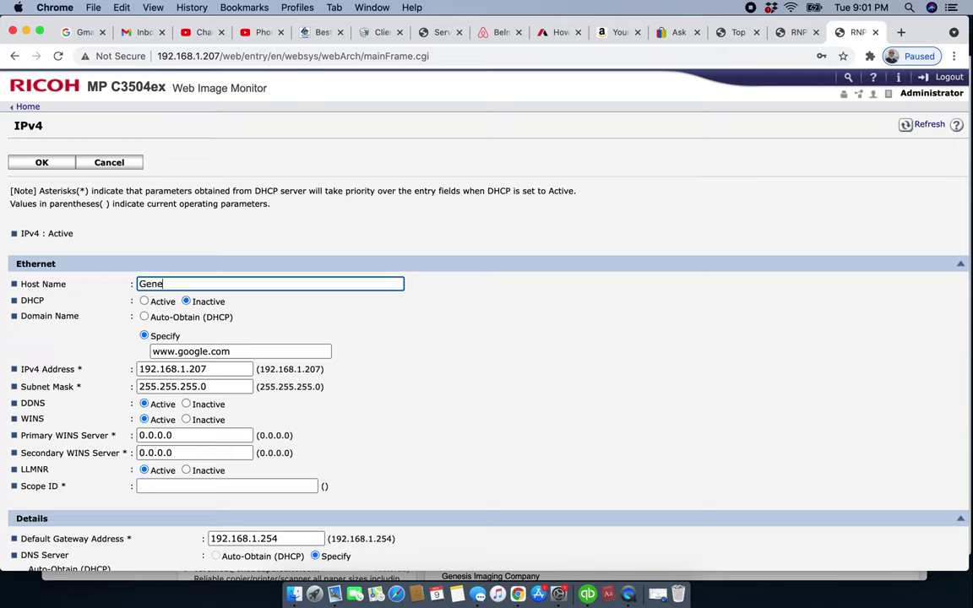
type("sisS")
type("canner")
left_click(231, 353)
double_click(232, 353)
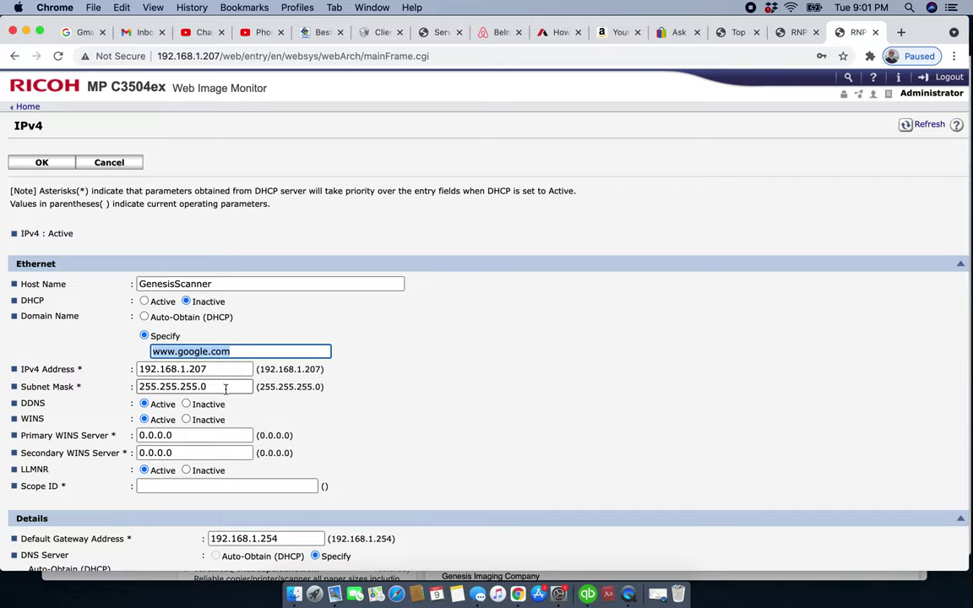
scroll(218, 387, "down", 3)
scroll(220, 388, "down", 2)
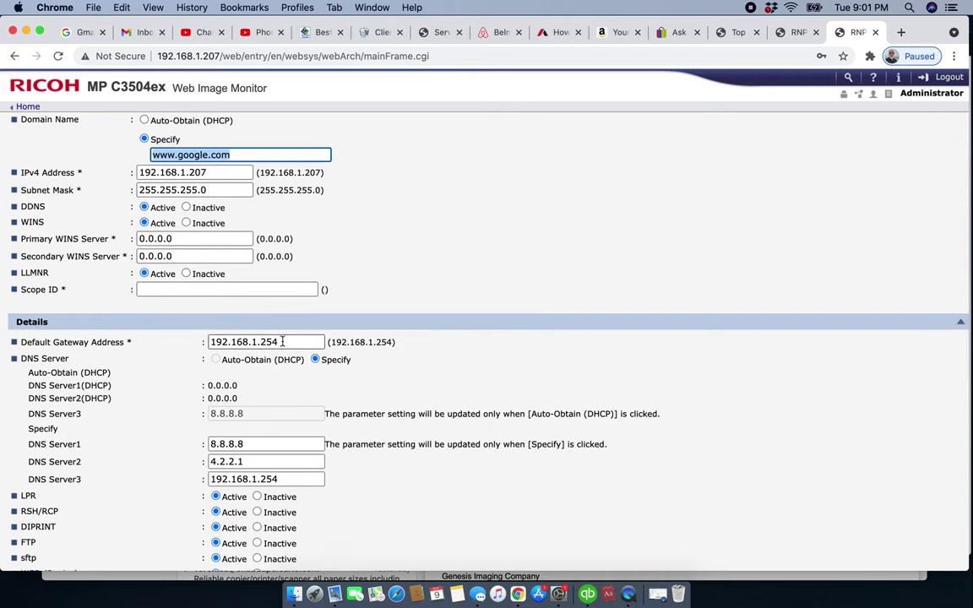
scroll(269, 419, "down", 2)
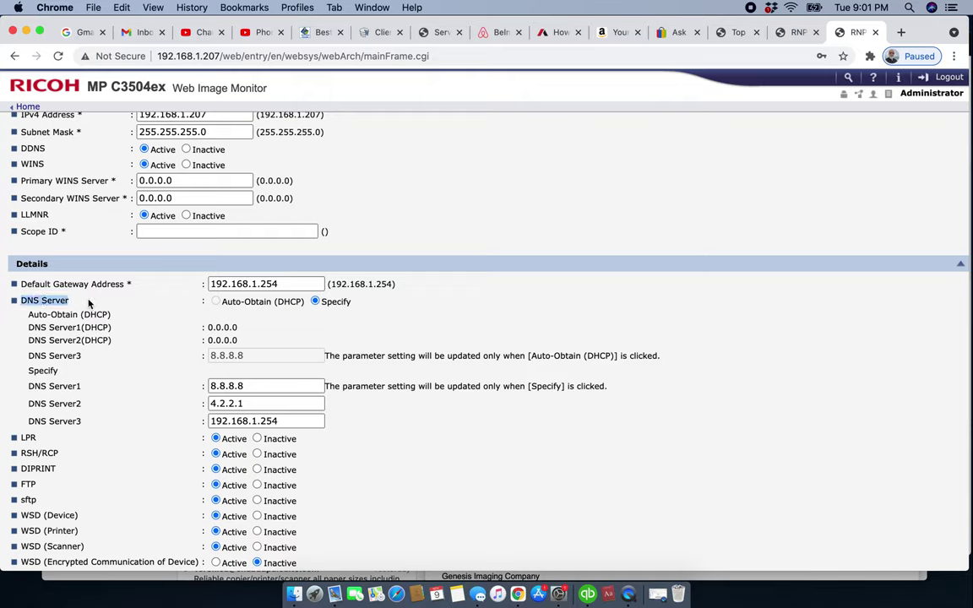
left_click_drag(254, 387, 185, 386)
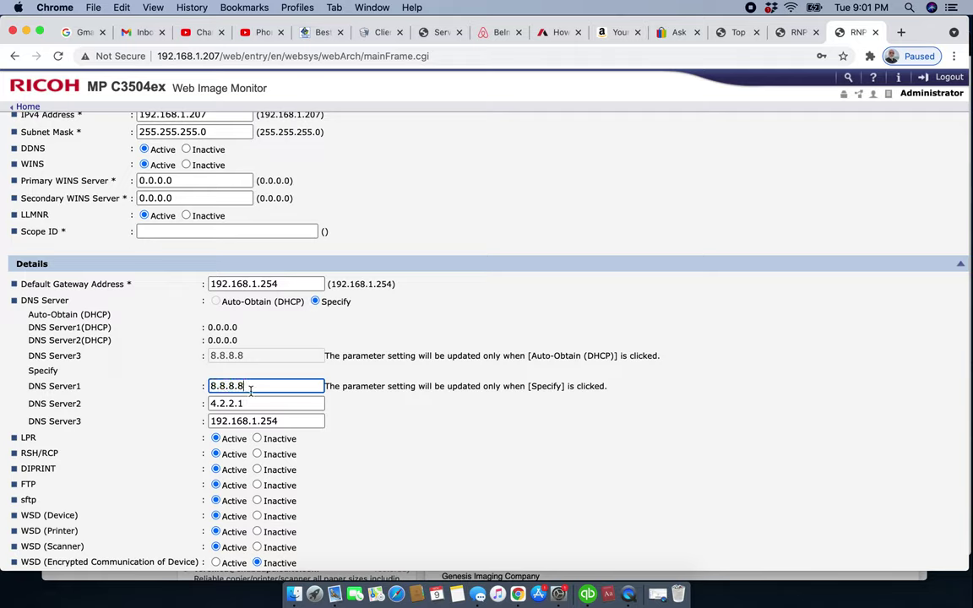
left_click(249, 403)
left_click_drag(249, 403, 206, 401)
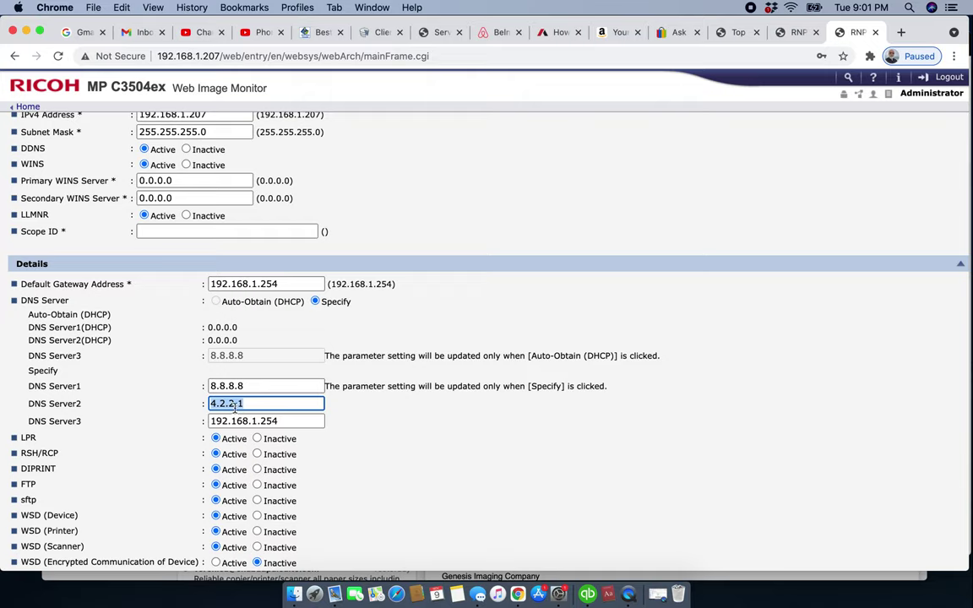
left_click(228, 404)
scroll(305, 380, "up", 5)
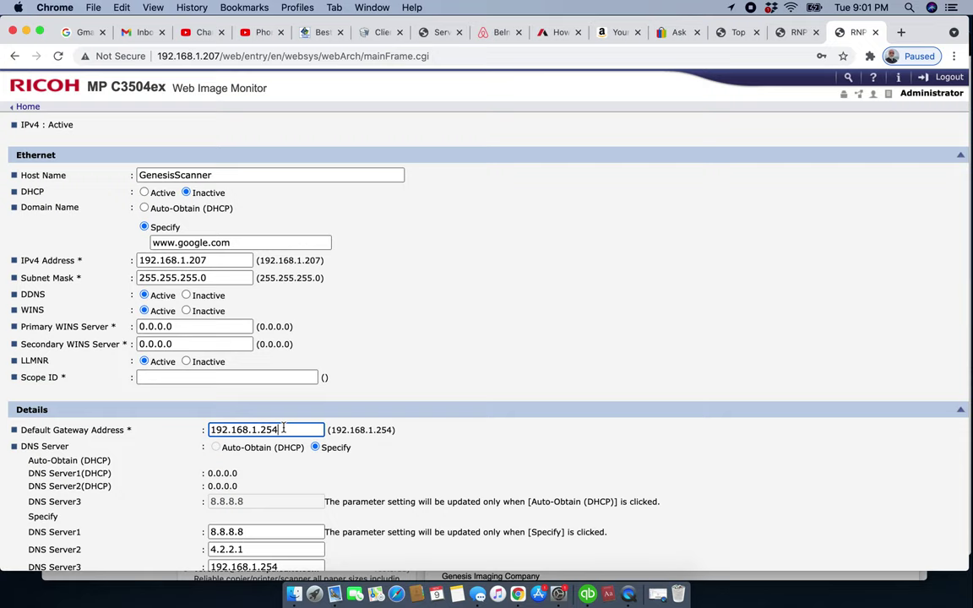
left_click_drag(281, 430, 197, 430)
scroll(452, 451, "down", 8)
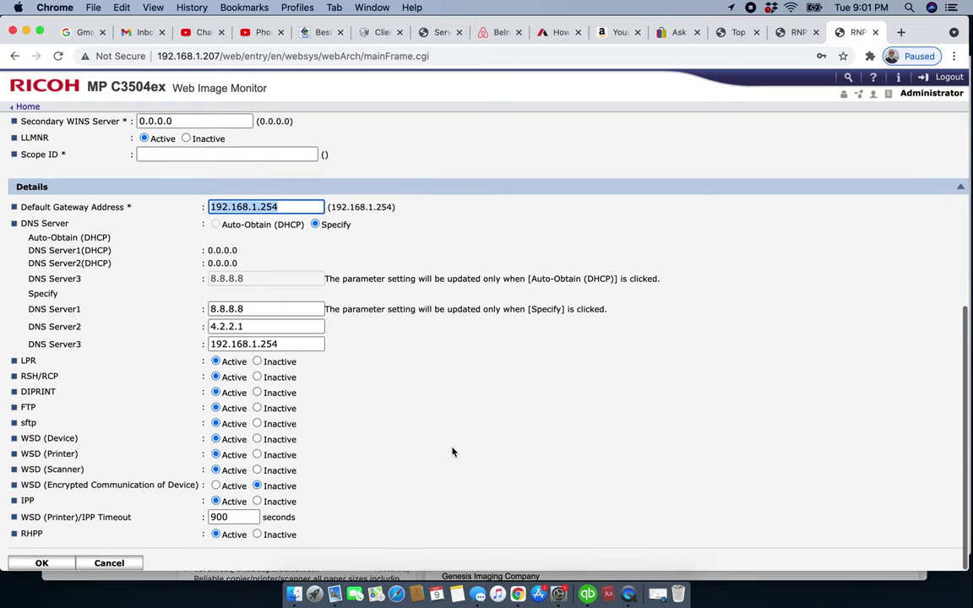
left_click_drag(280, 344, 203, 344)
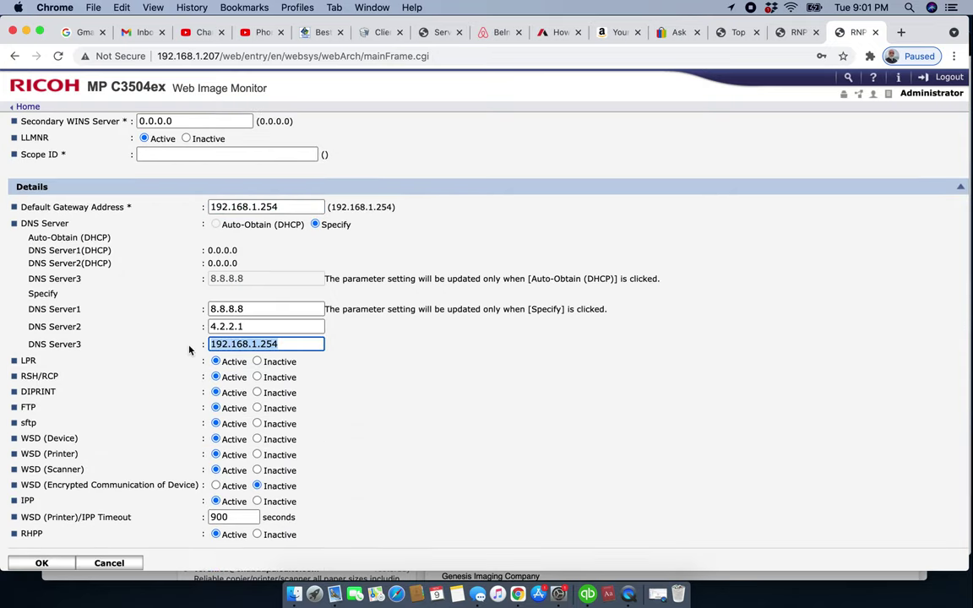
left_click(461, 394)
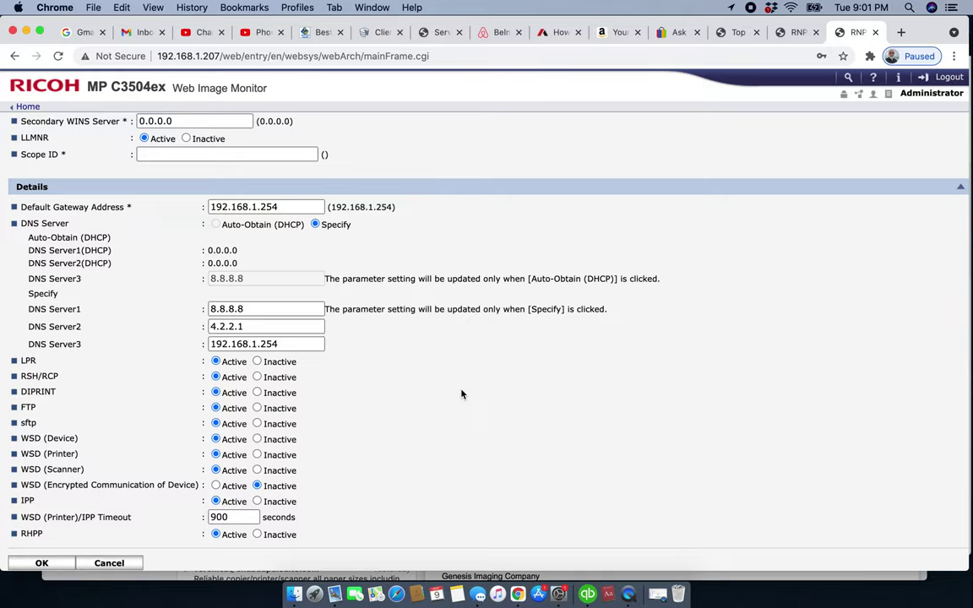
Apply the IPv4 settings and wait for the printer to reconnect
left_click(41, 563)
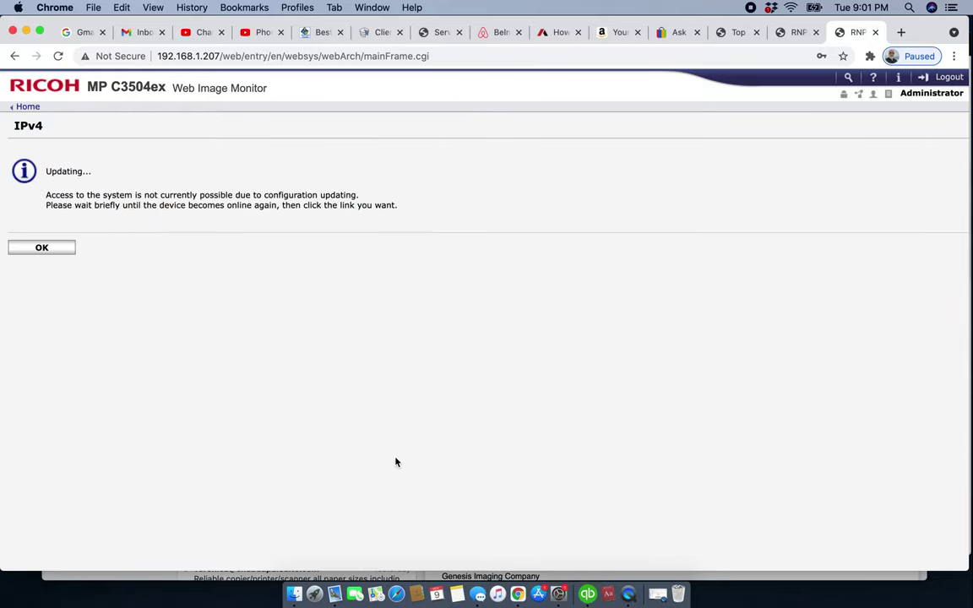
left_click_drag(23, 169, 93, 171)
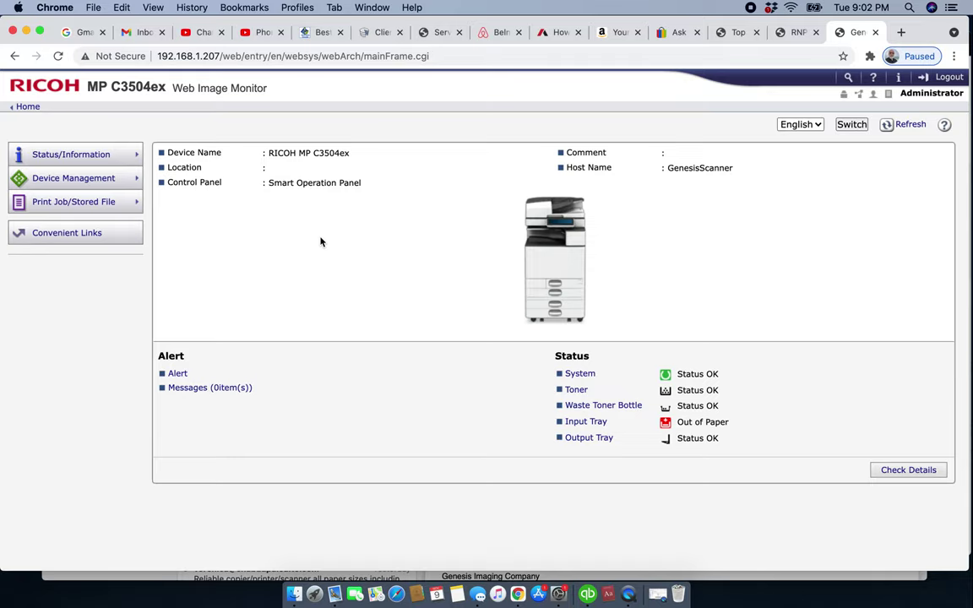
Open the Address Book under Device Management and start a new user entry
left_click(99, 179)
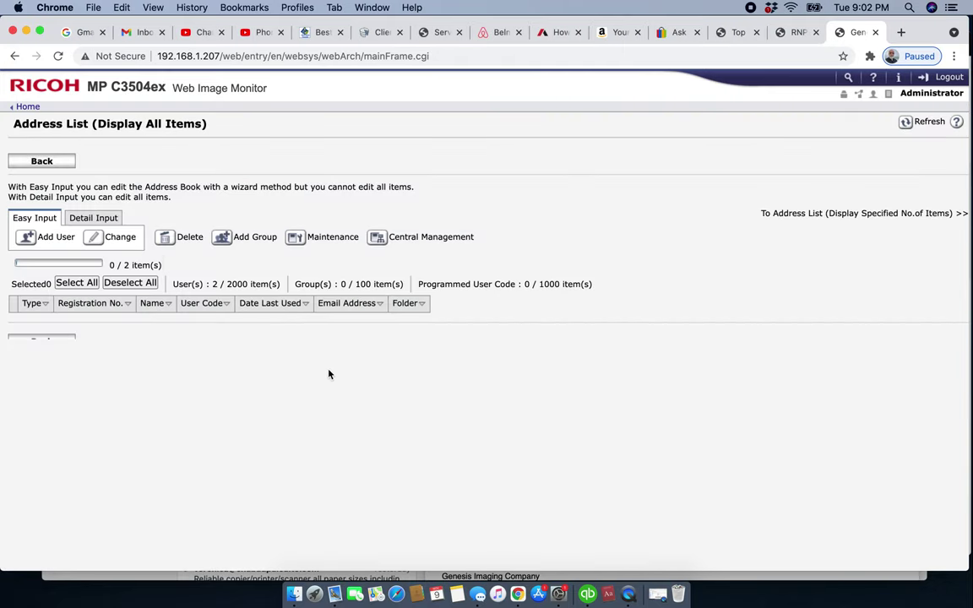
left_click(56, 238)
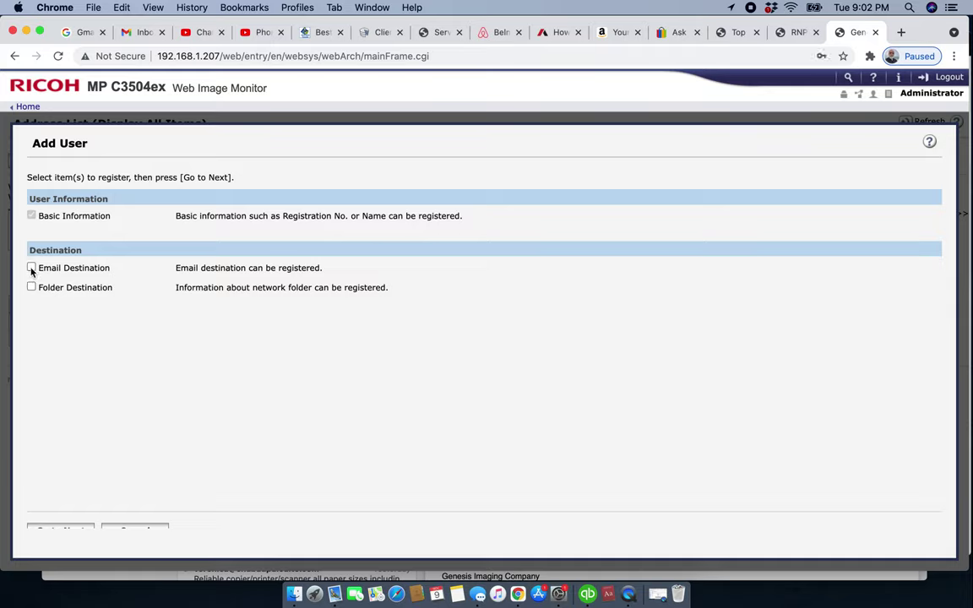
Include an Email Destination for the new user and fill in the user's name
left_click(32, 268)
left_click(70, 530)
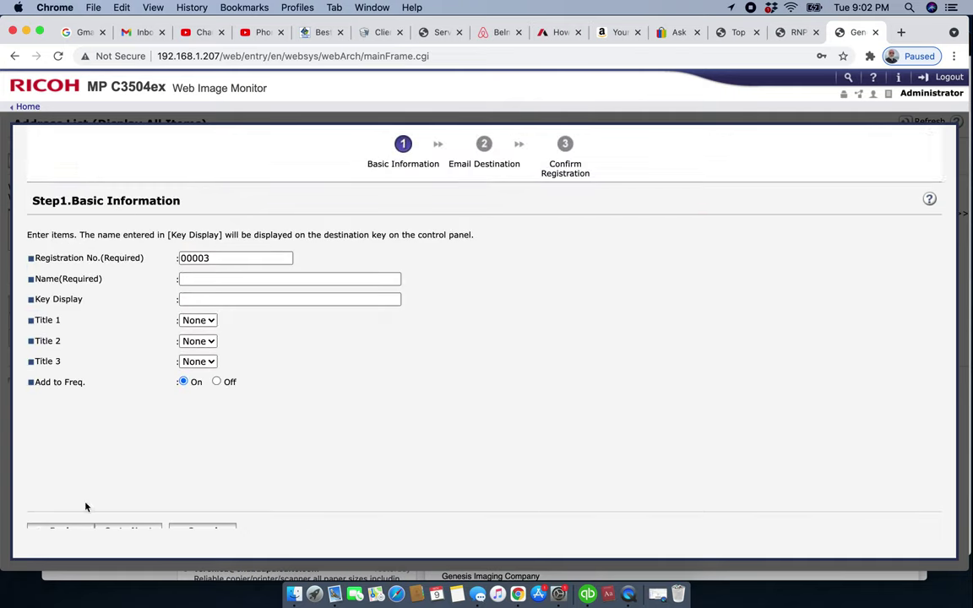
left_click(198, 281)
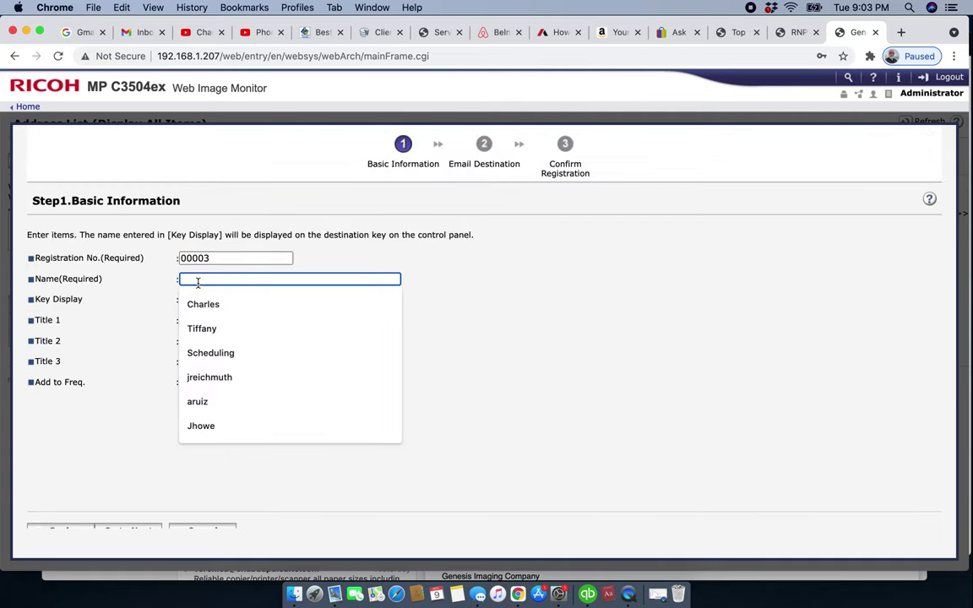
left_click(211, 304)
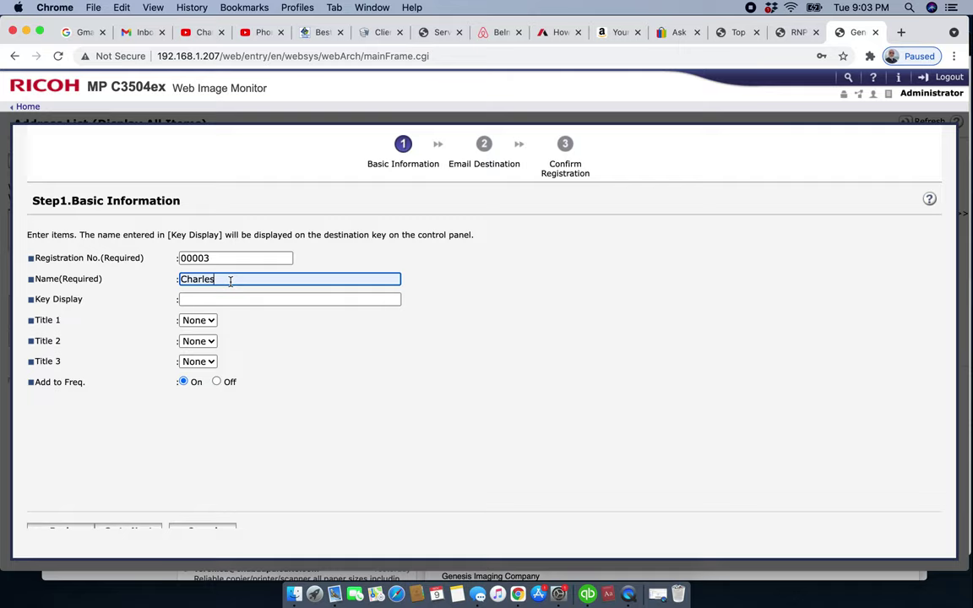
type("L")
Fill the matching Key Display label, set Title 1 to CD, and continue
left_click(232, 297)
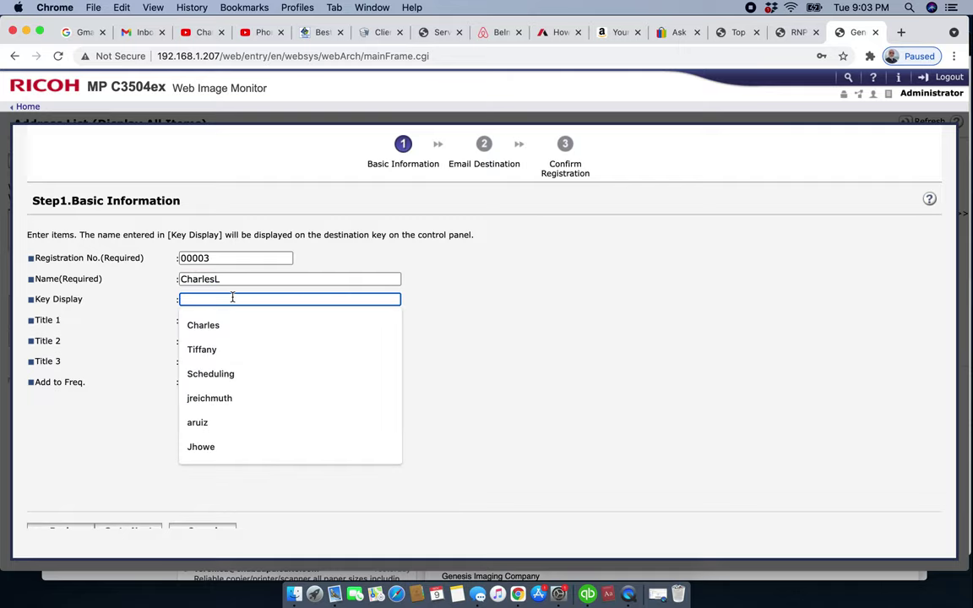
left_click(232, 324)
type("L")
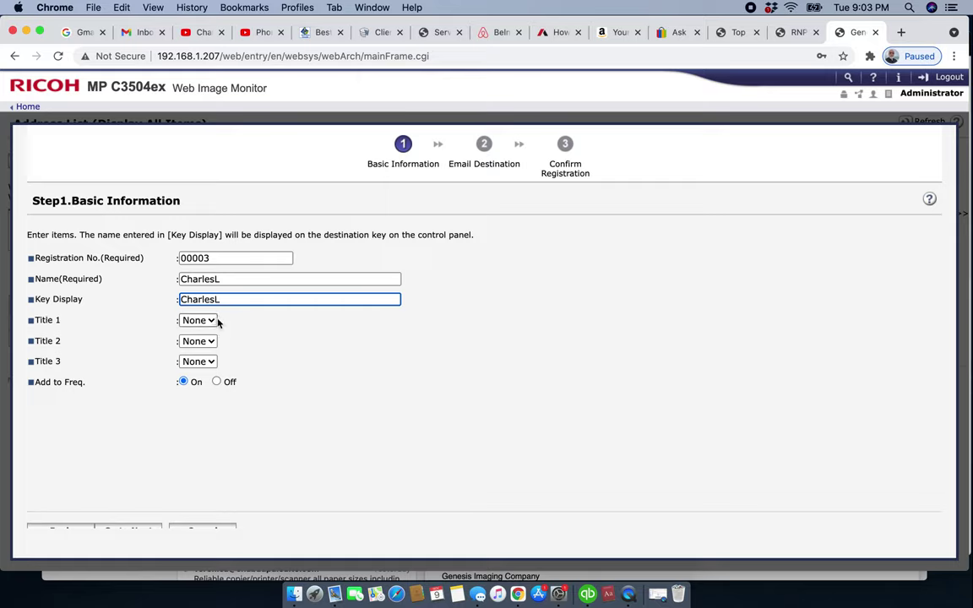
left_click(211, 323)
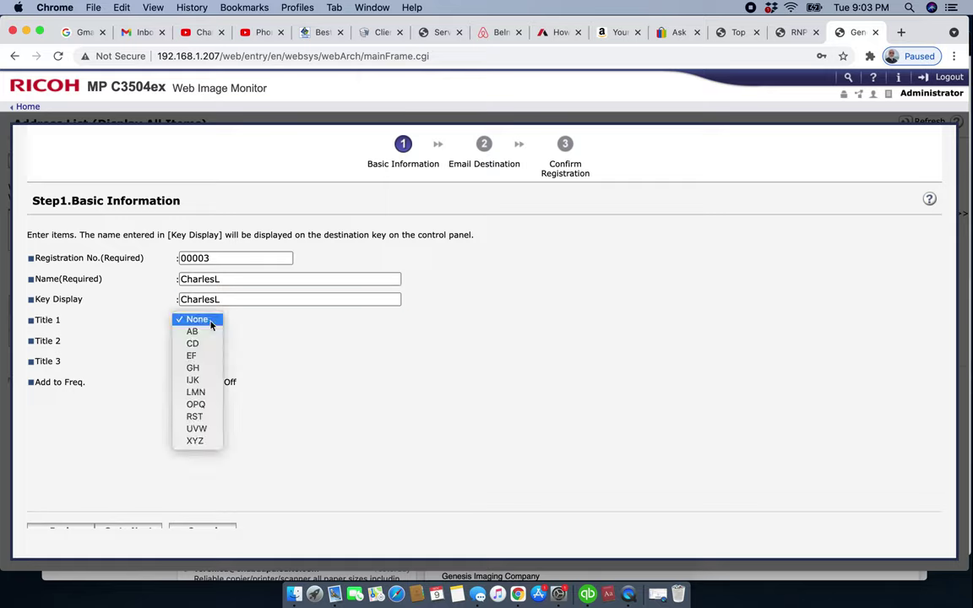
left_click(198, 346)
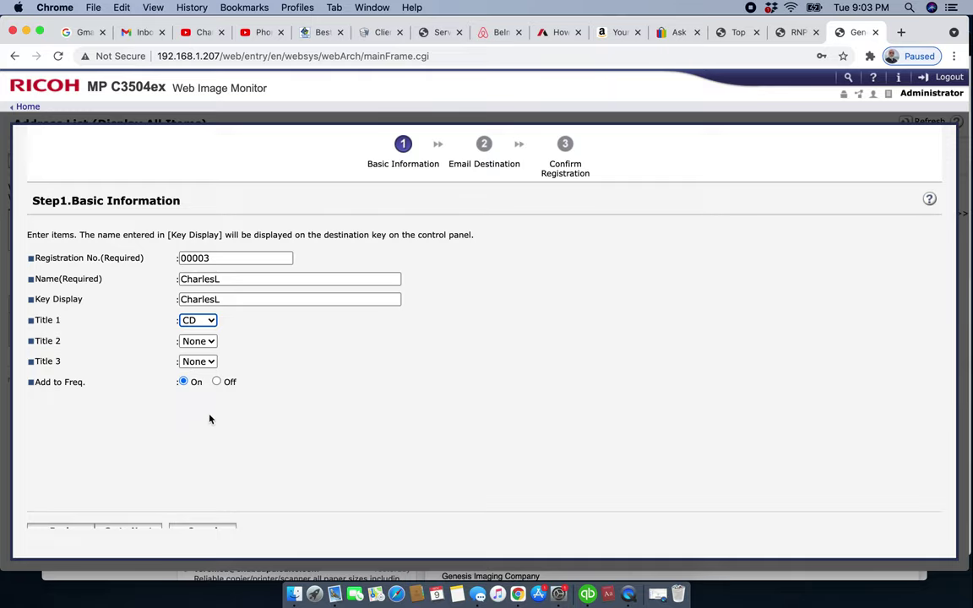
left_click(141, 529)
Enter the user's email address, registered as both destination and sender, and go to the summary
left_click(204, 260)
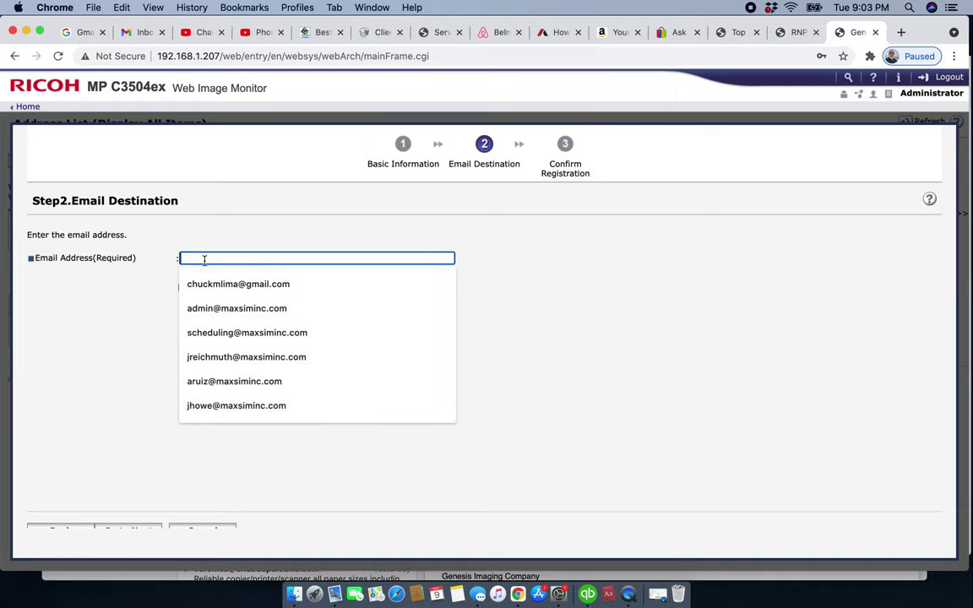
type("charles")
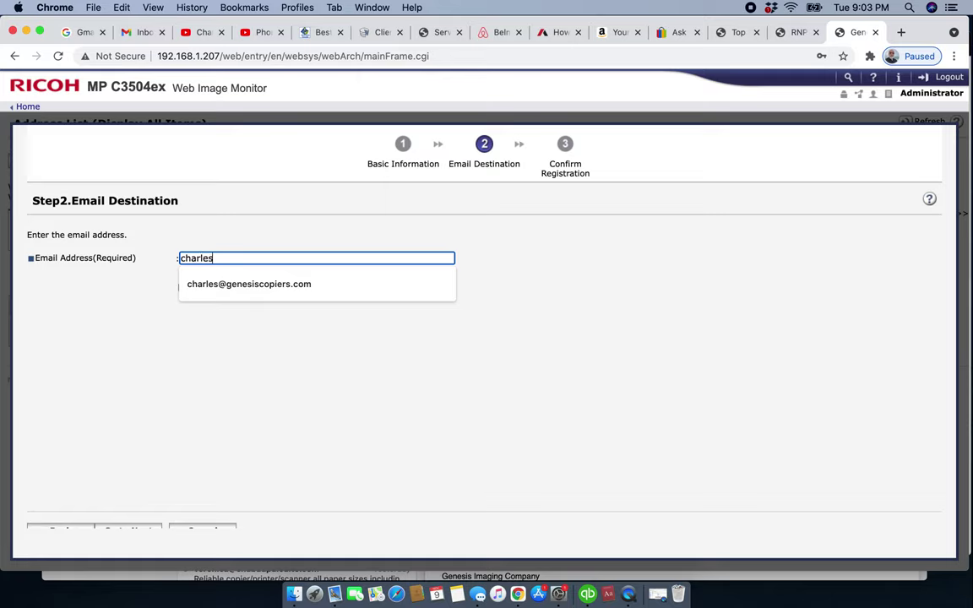
left_click(243, 285)
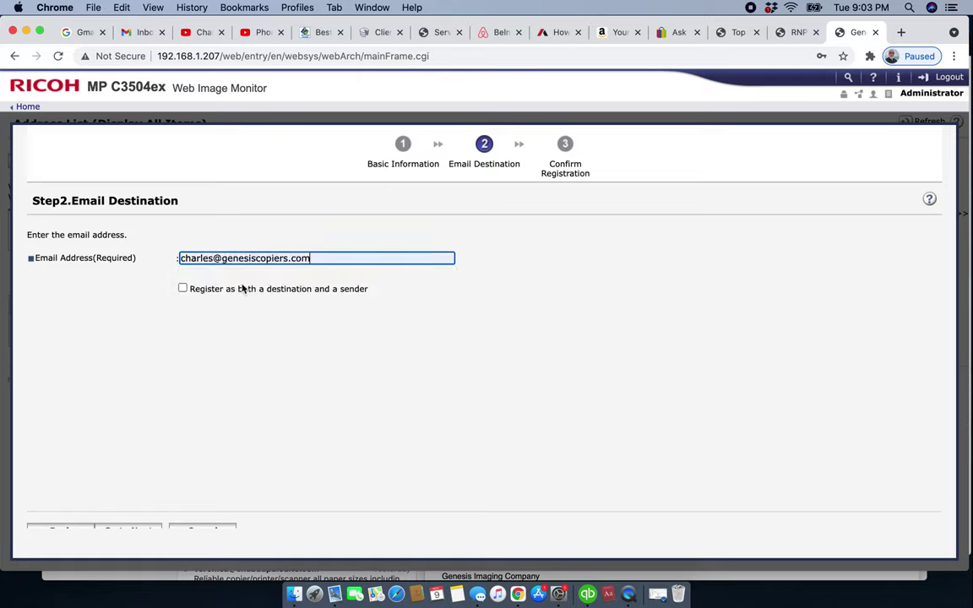
left_click(183, 289)
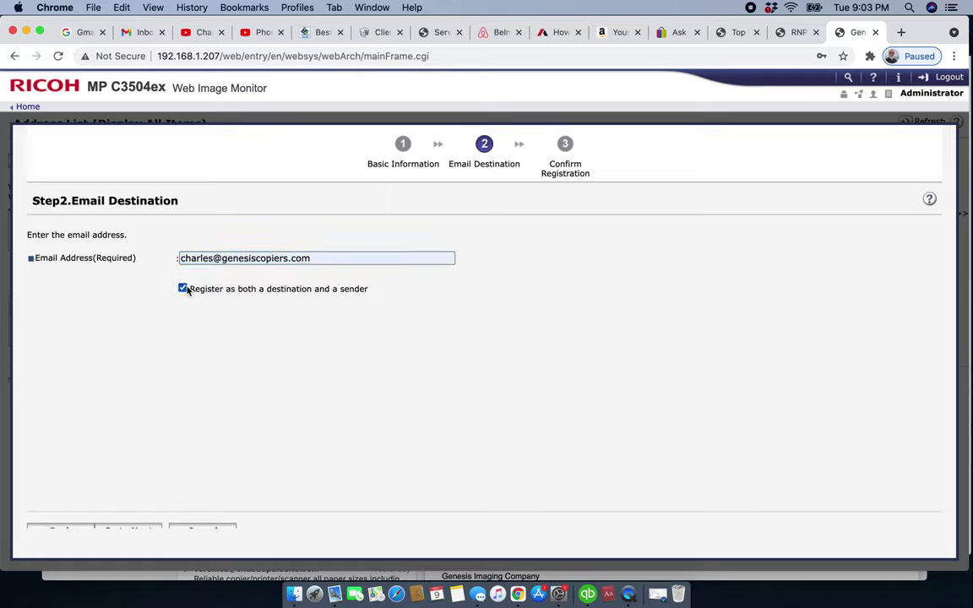
left_click(137, 529)
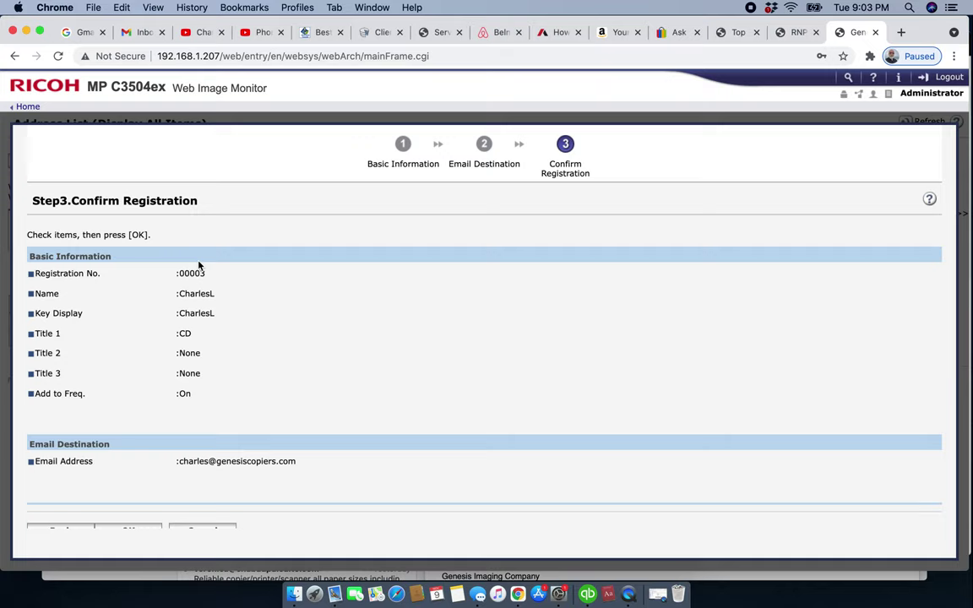
Confirm the registration, saving the user as address book entry 00003
left_click(152, 532)
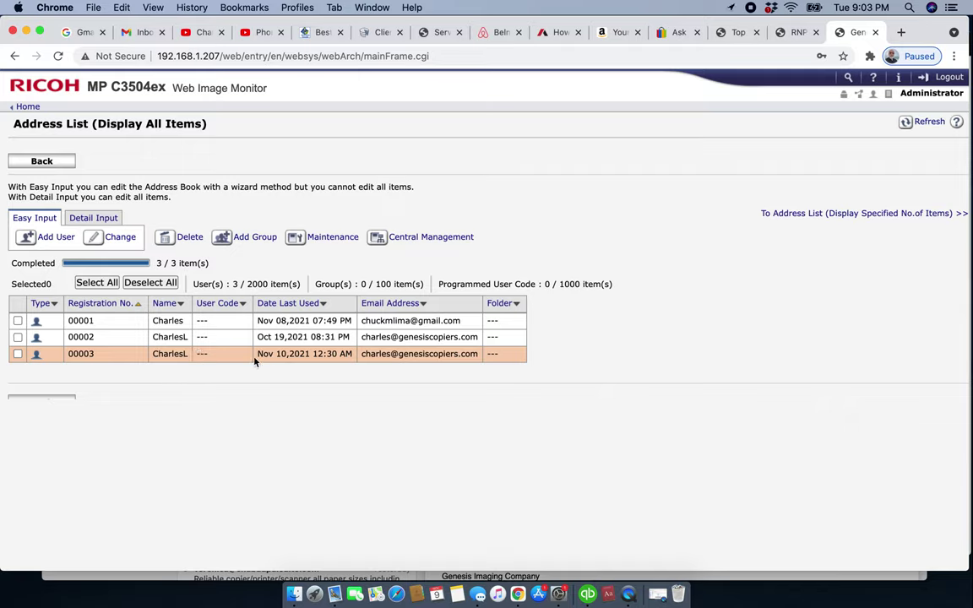
Delete duplicate address book entry 00003, leaving two users listed
left_click(17, 355)
left_click(591, 145)
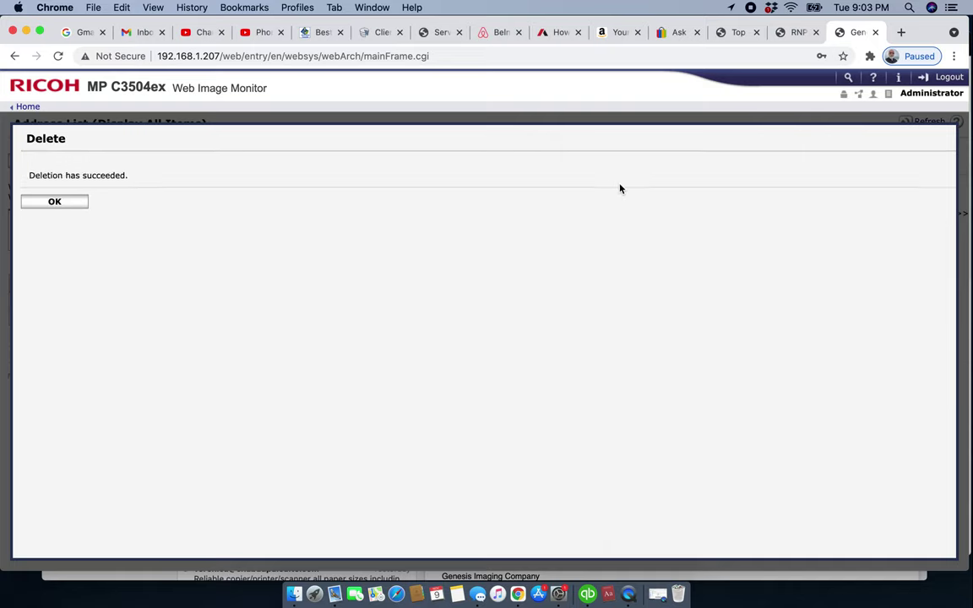
left_click(74, 224)
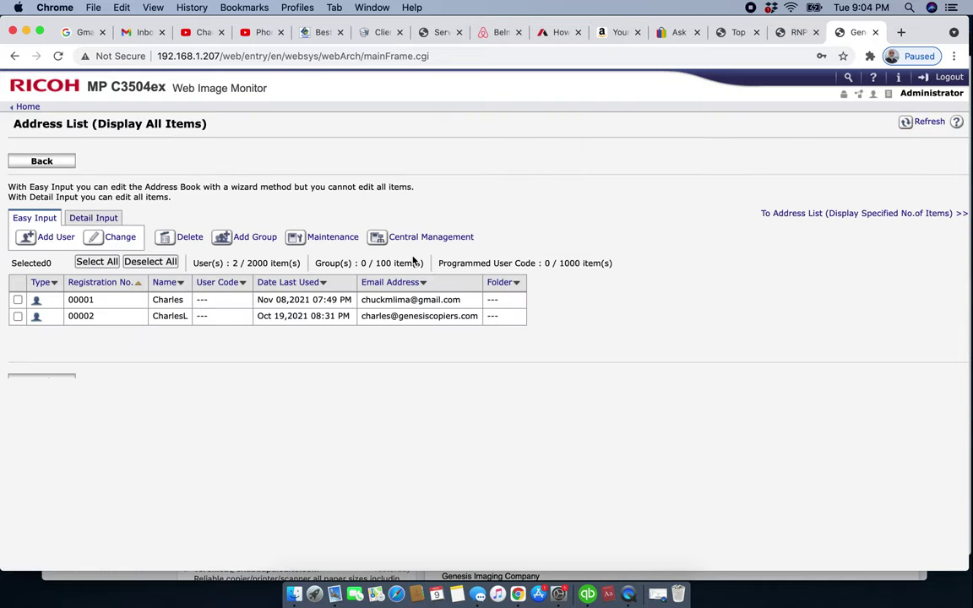